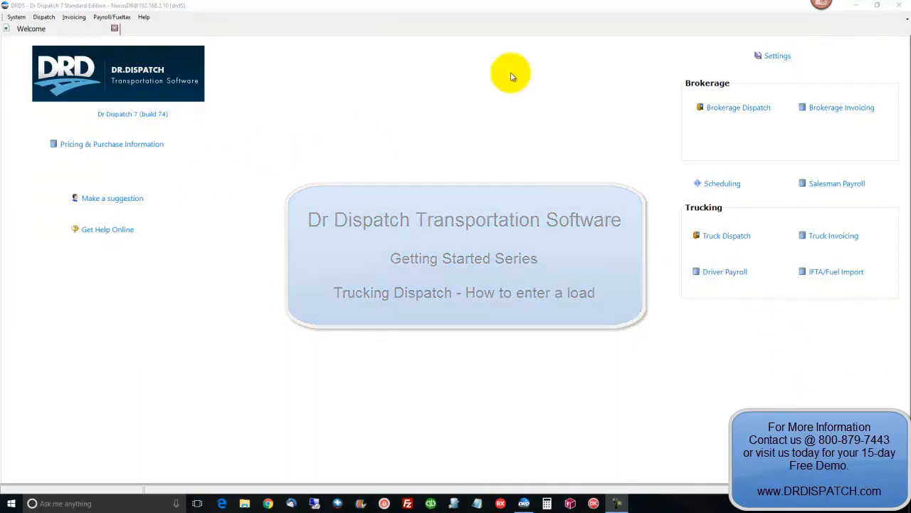
- Change the next trucking Pro number to 5000 in the trucking company settings, save it, and close the system configuration
{"action": "left_click", "coordinate": [777, 57]}
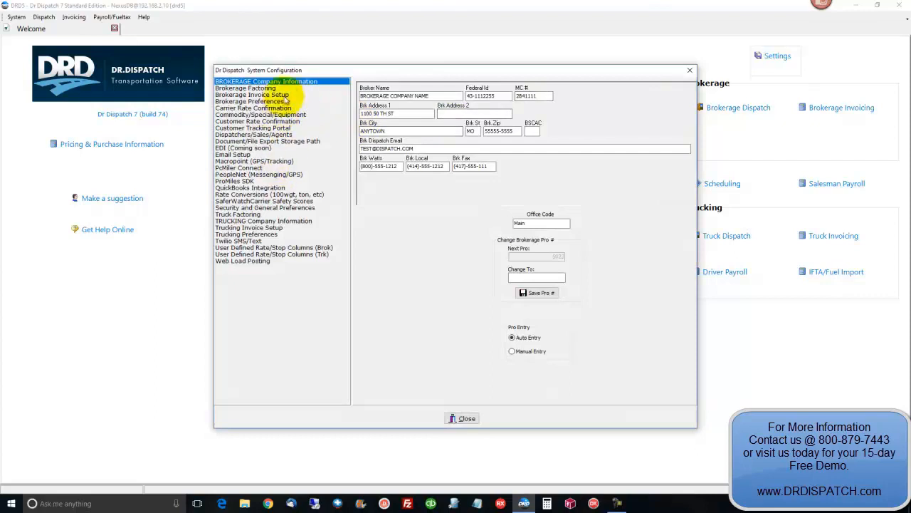
{"action": "left_click", "coordinate": [281, 222]}
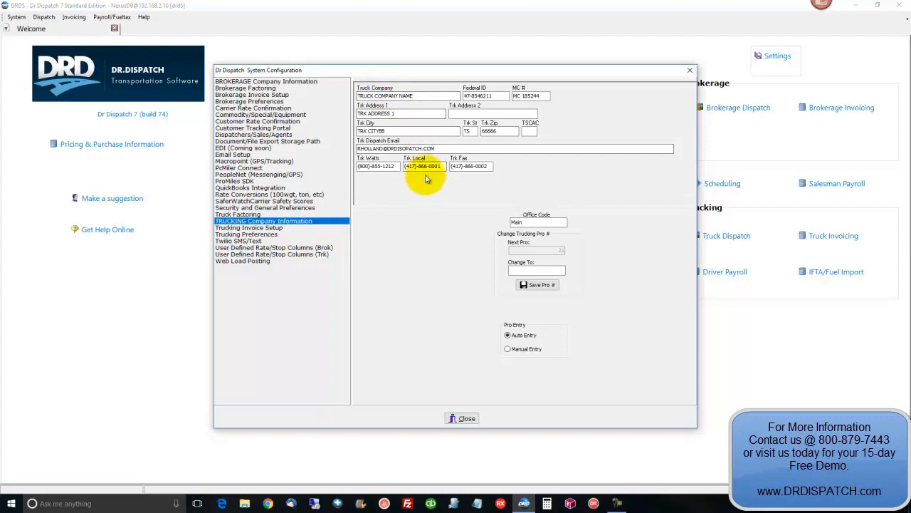
{"action": "left_click", "coordinate": [524, 270]}
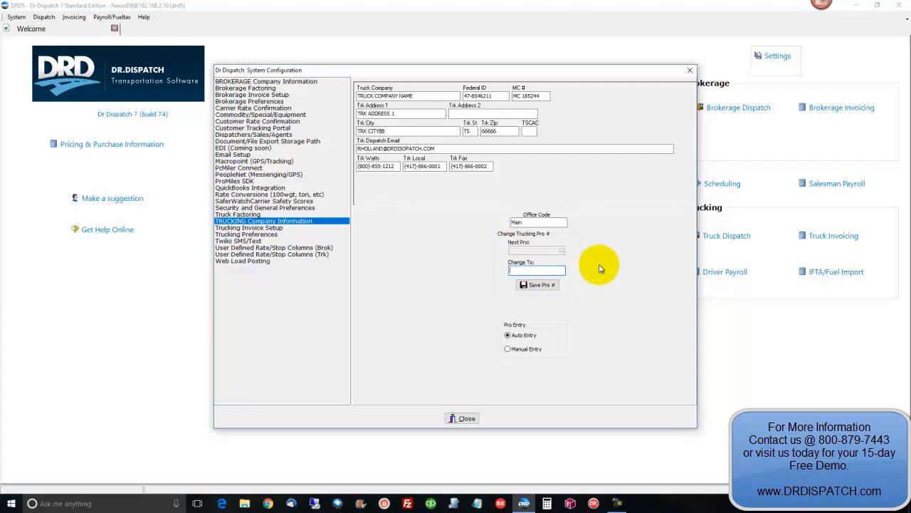
{"action": "type", "text": "5000"}
{"action": "left_click", "coordinate": [540, 284]}
{"action": "left_click", "coordinate": [514, 262]}
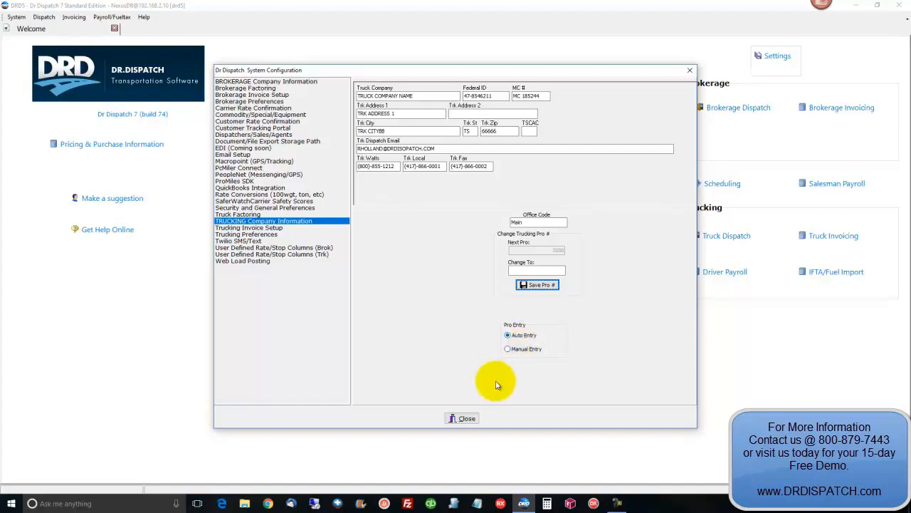
{"action": "left_click", "coordinate": [464, 417]}
- Open Truck Dispatch and review the load board's available status filter options
{"action": "left_click", "coordinate": [723, 236]}
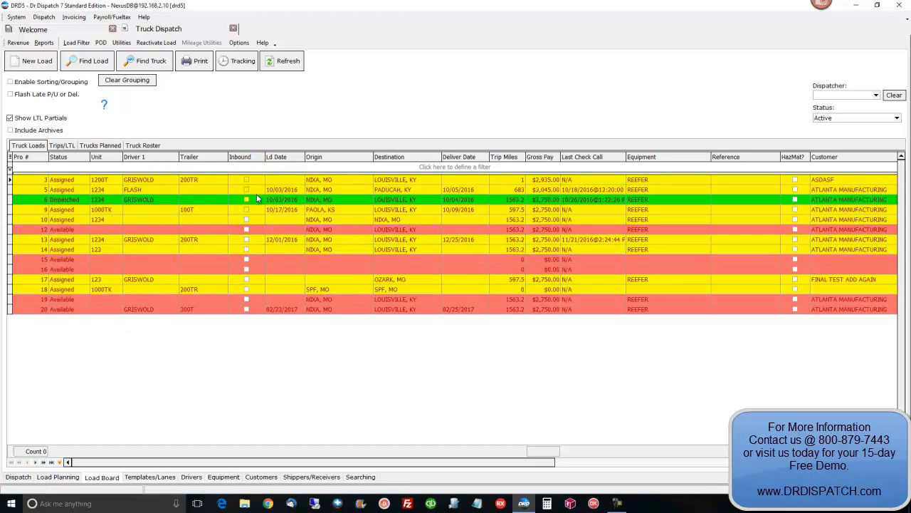
{"action": "left_click", "coordinate": [247, 220]}
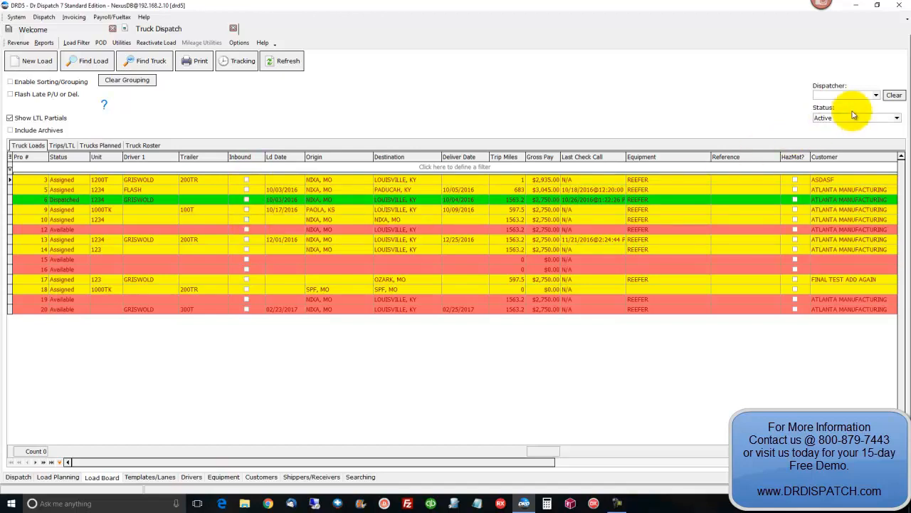
{"action": "left_click", "coordinate": [897, 119]}
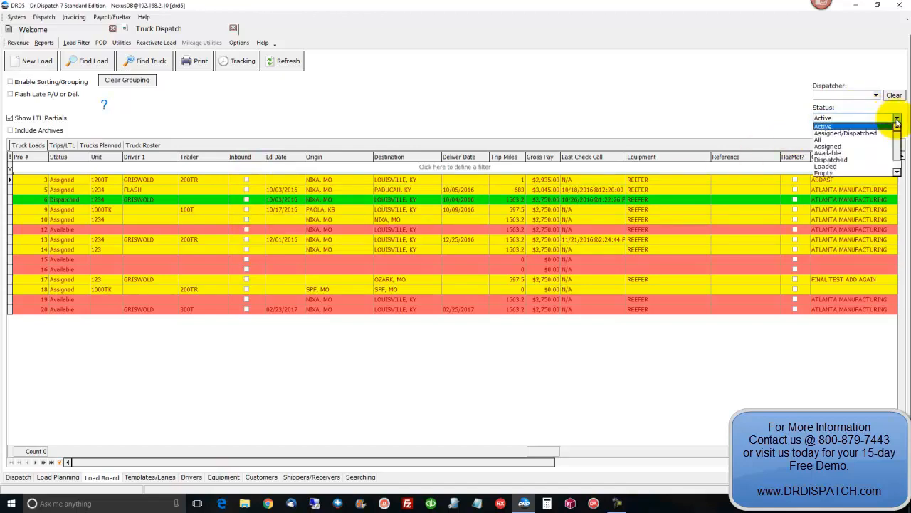
{"action": "left_click", "coordinate": [896, 121]}
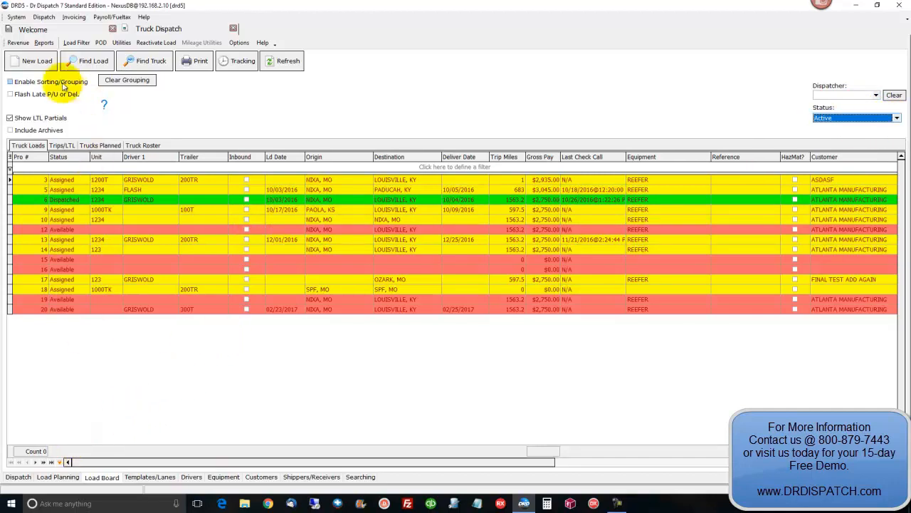
- Start a new truck load and assign EARP MEATS as its customer
{"action": "left_click", "coordinate": [37, 62]}
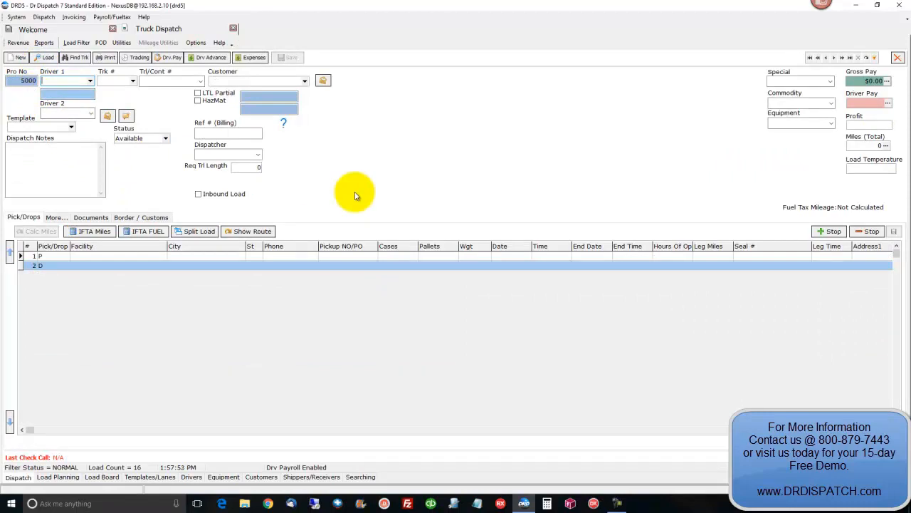
{"action": "key", "text": "Tab"}
{"action": "key", "text": "Tab"}
{"action": "key", "text": "Tab"}
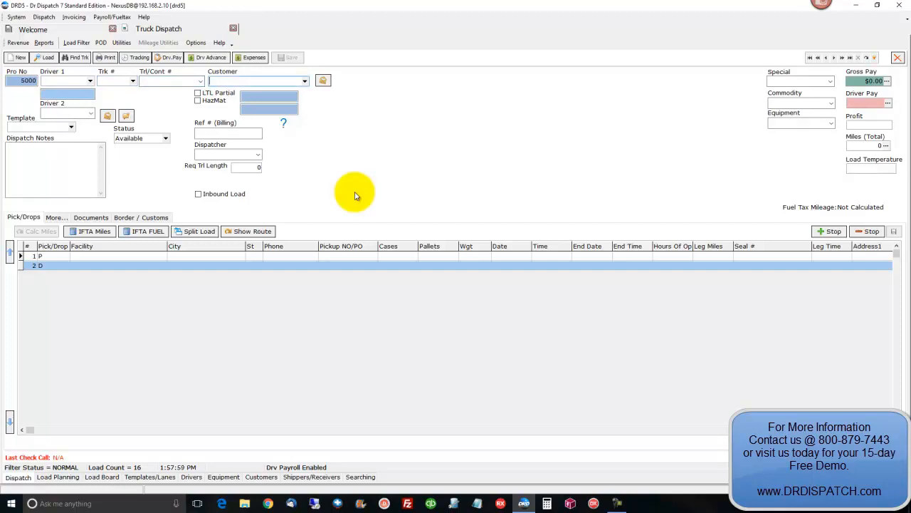
{"action": "key", "text": "alt+Down"}
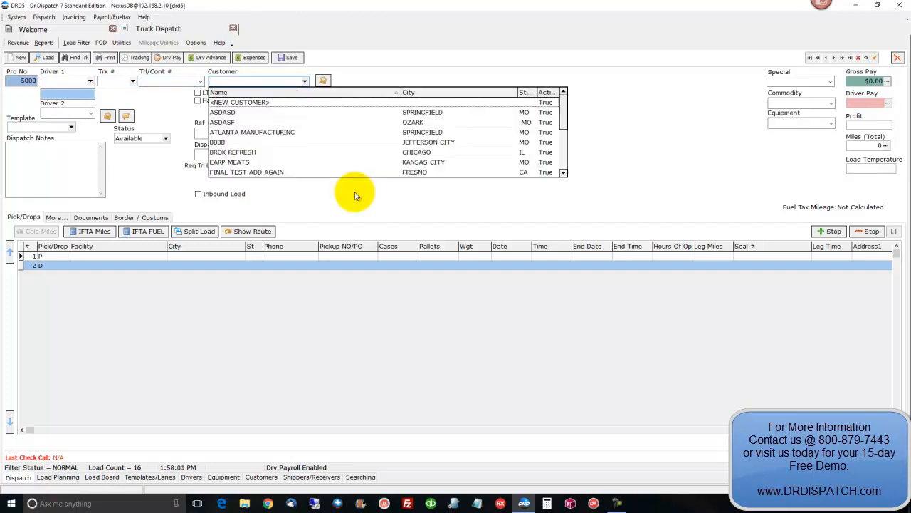
{"action": "type", "text": "EARP MEATS"}
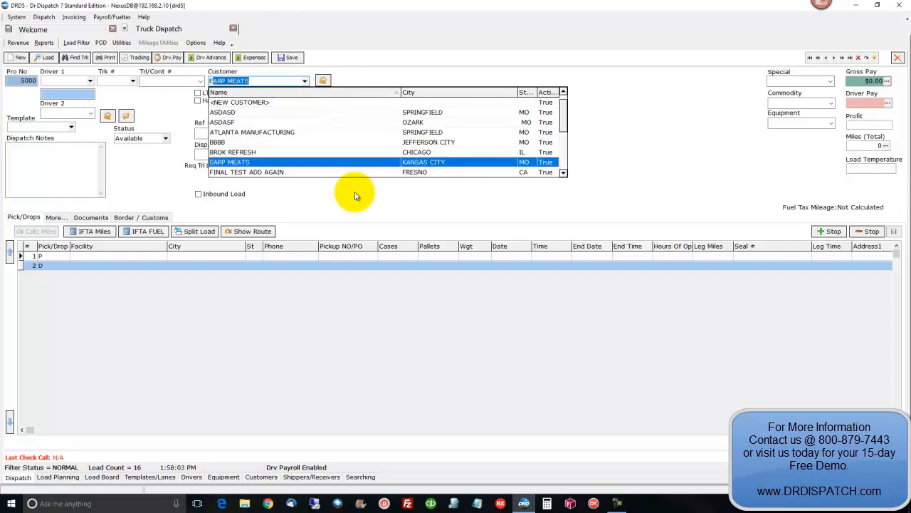
{"action": "key", "text": "Return"}
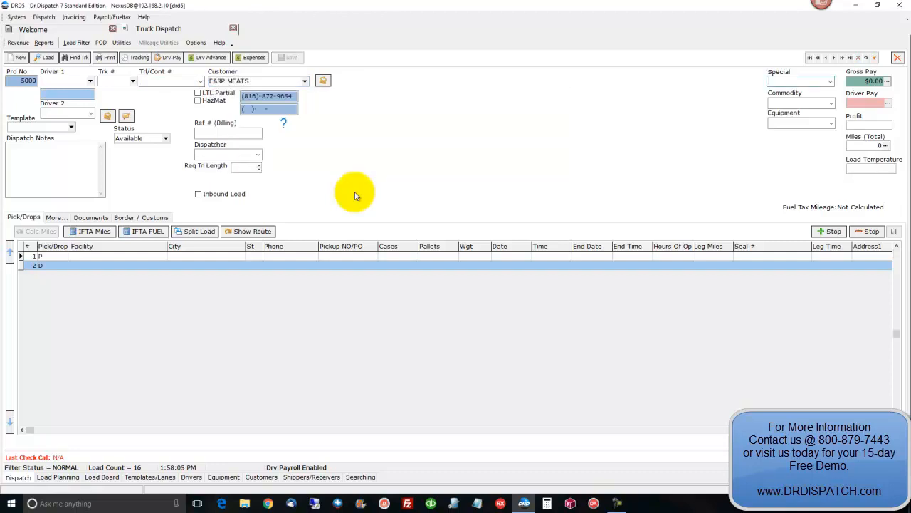
- Set the load's special requirement to ADD NEW, the commodity to FAK and the equipment to REEFER
{"action": "key", "text": "alt+Down"}
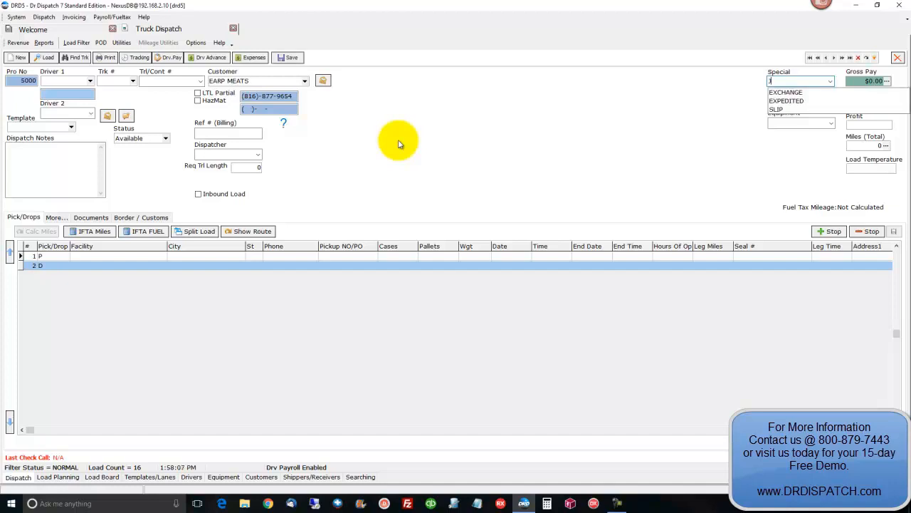
{"action": "key", "text": "Down"}
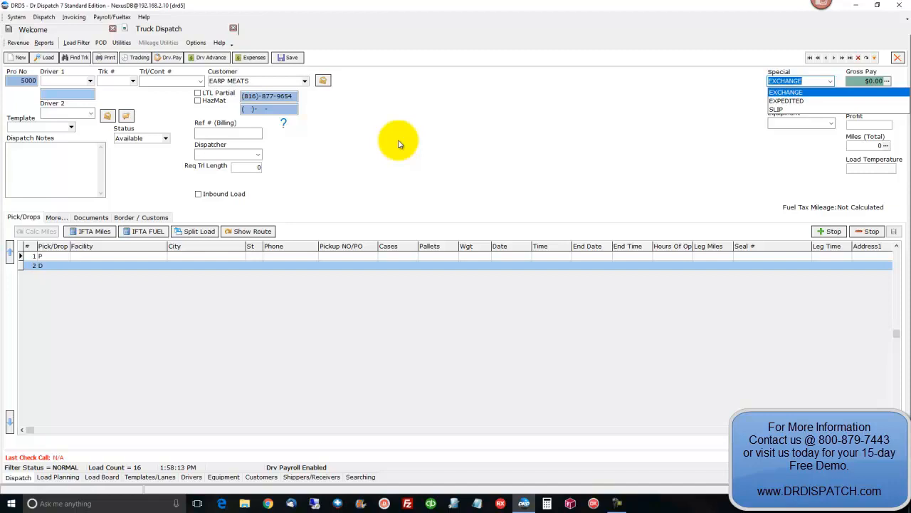
{"action": "type", "text": "ADD NEW"}
{"action": "key", "text": "Tab"}
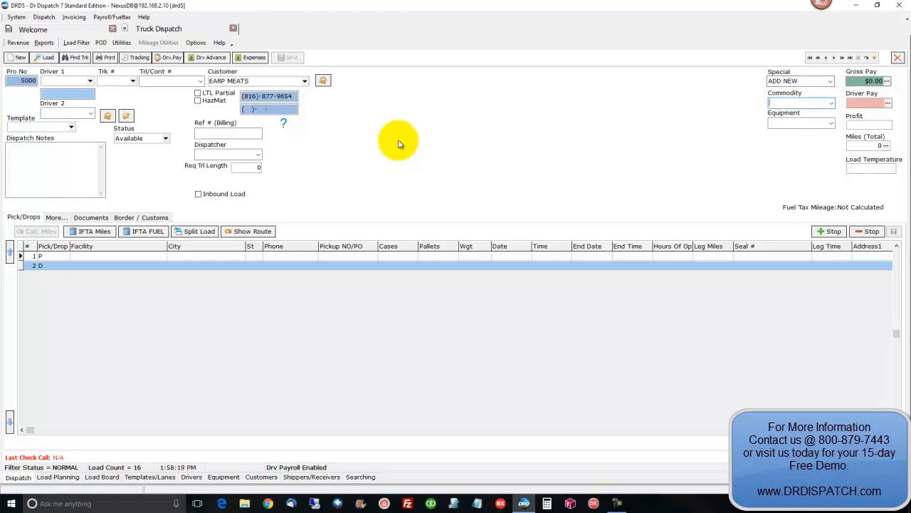
{"action": "type", "text": "F"}
{"action": "key", "text": "Tab"}
{"action": "type", "text": "R"}
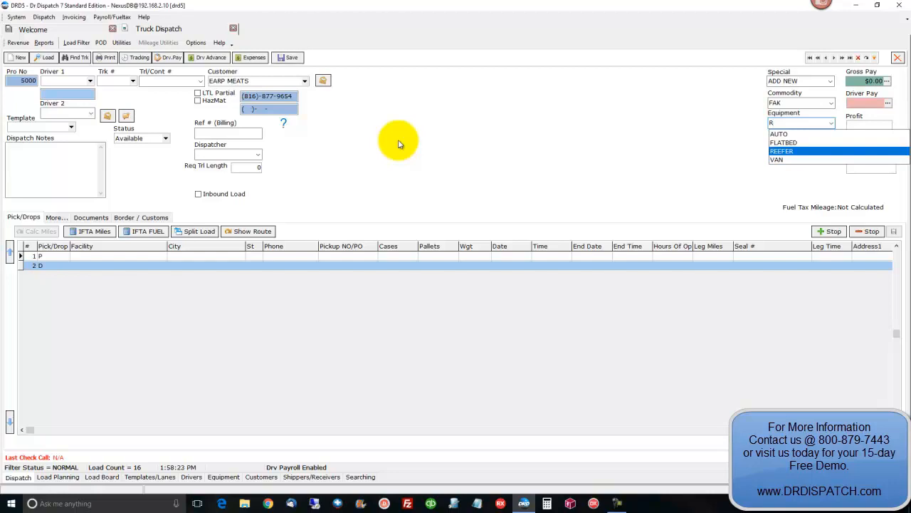
{"action": "key", "text": "Tab"}
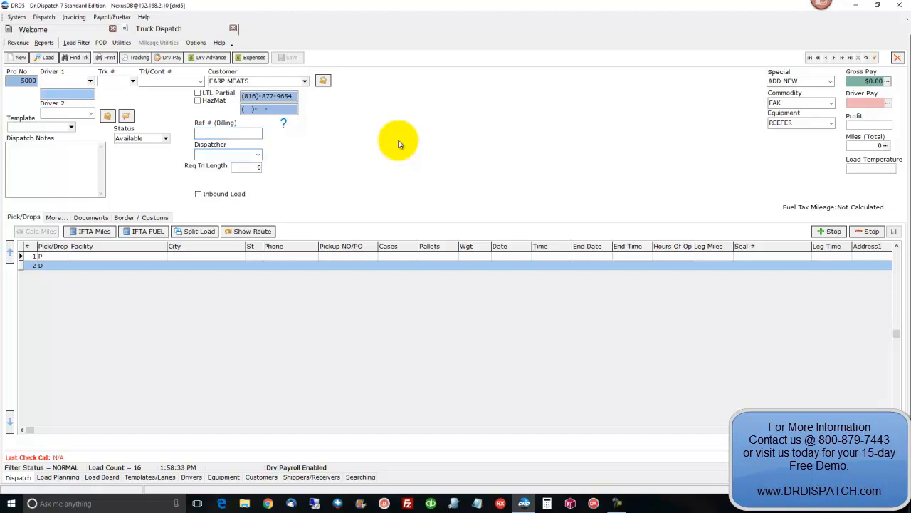
- Enter "notes" as the load's dispatch notes and save the load
{"action": "key", "text": "Tab"}
{"action": "type", "text": "notes"}
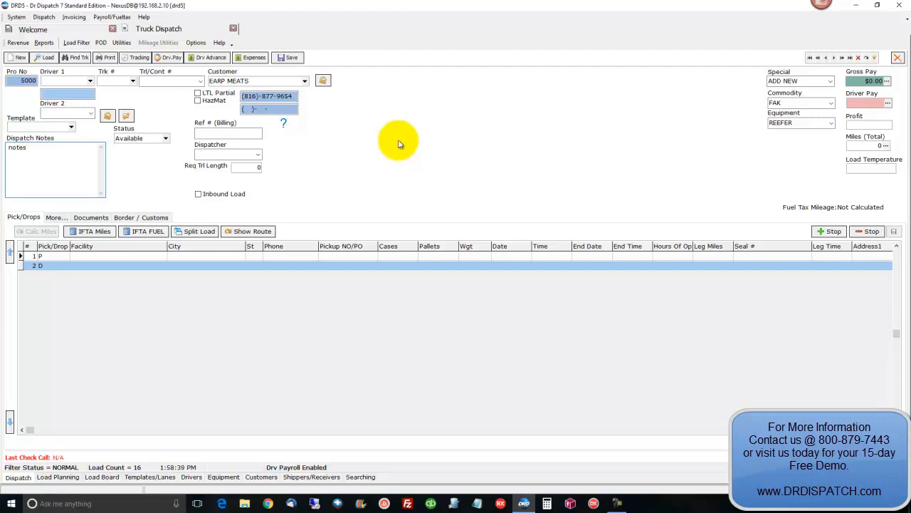
{"action": "key", "text": "ctrl+s"}
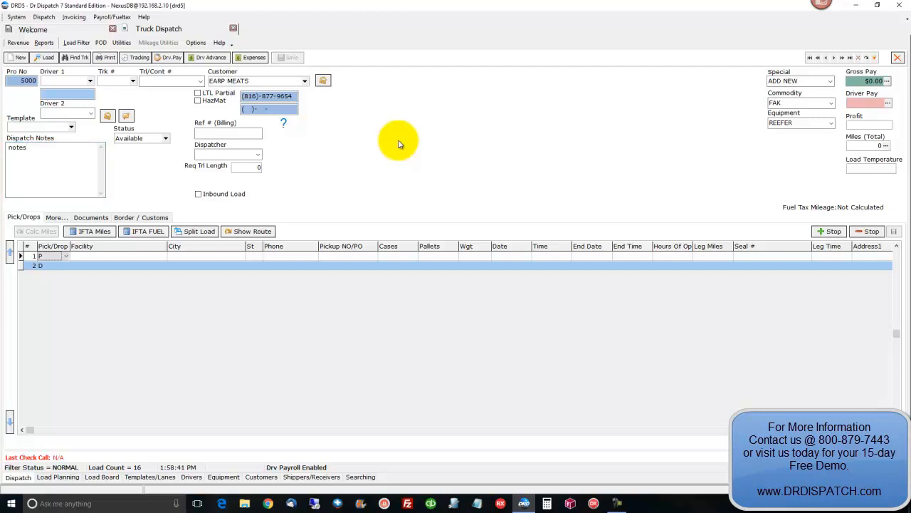
- Choose KRAFT FOODS as the facility for the load's pickup stop
{"action": "key", "text": "Down"}
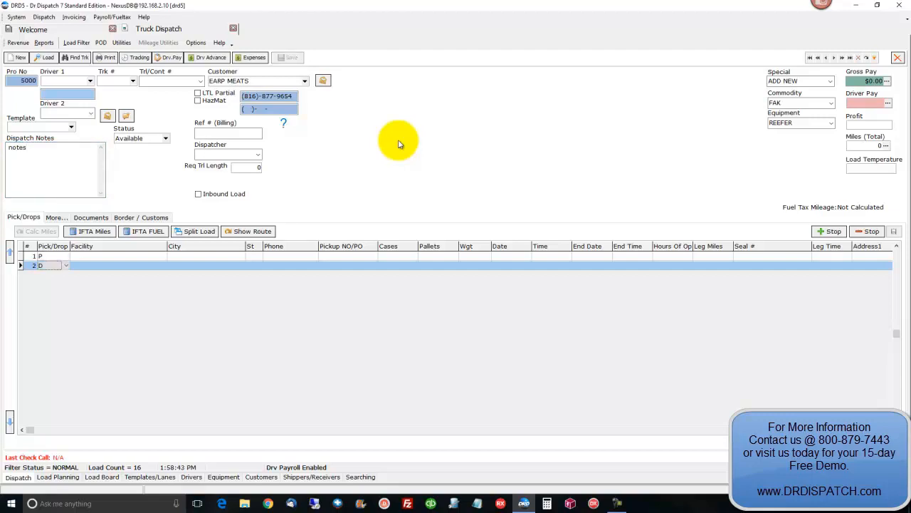
{"action": "key", "text": "Up"}
{"action": "key", "text": "Tab"}
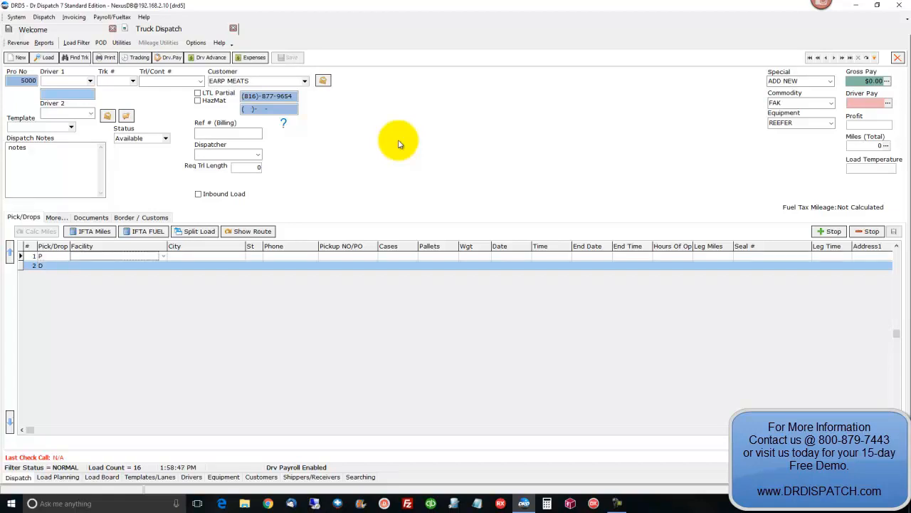
{"action": "type", "text": "A"}
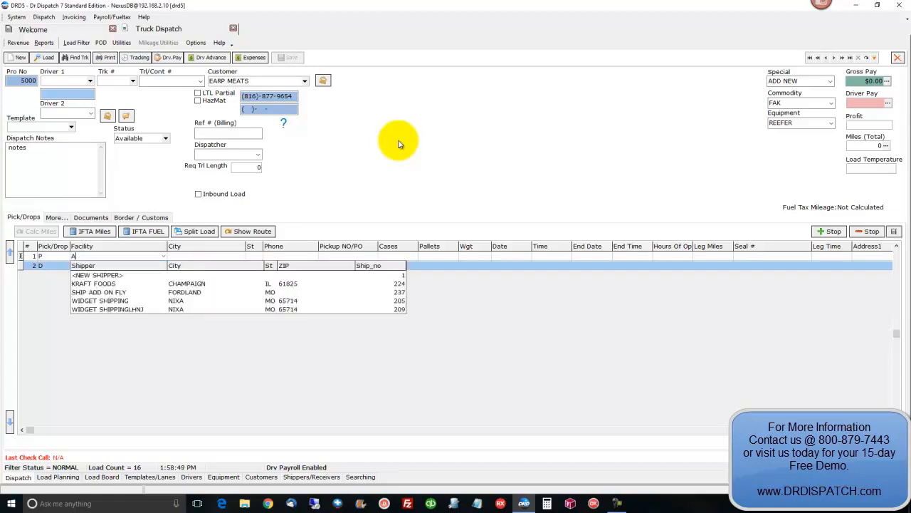
{"action": "key", "text": "Down"}
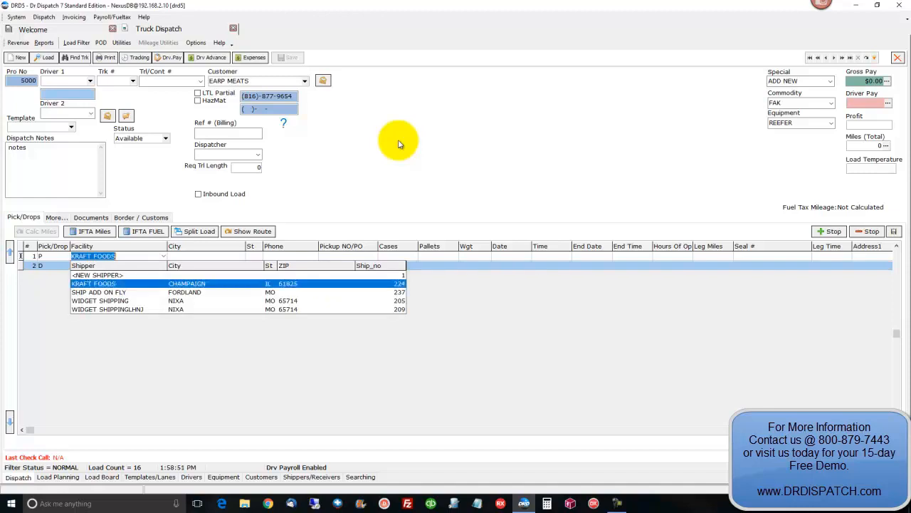
{"action": "key", "text": "Return"}
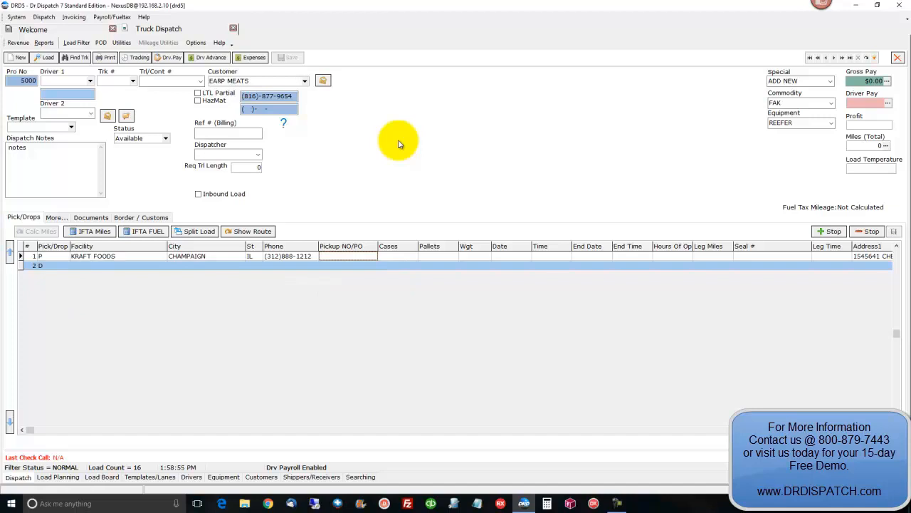
- Enter the pickup number, 1200 cases, 24 pallets and a weight of 43500 for the KRAFT FOODS pickup
{"action": "type", "text": "56222"}
{"action": "key", "text": "Tab"}
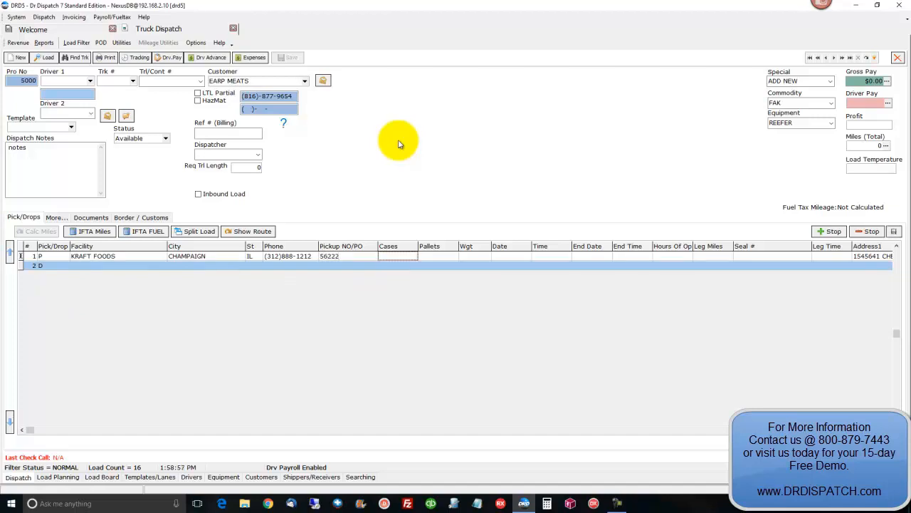
{"action": "type", "text": "1200"}
{"action": "key", "text": "Tab"}
{"action": "type", "text": "24"}
{"action": "key", "text": "Tab"}
{"action": "type", "text": "43500"}
{"action": "key", "text": "Tab"}
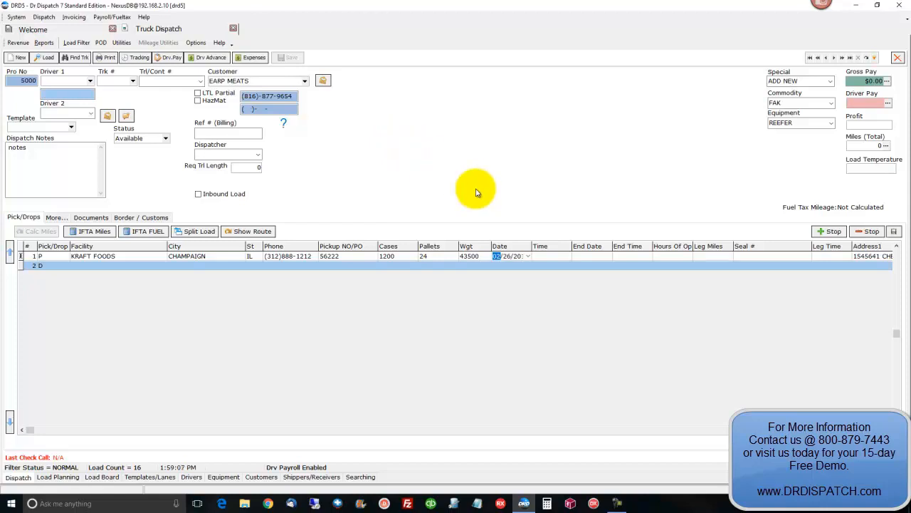
- Schedule the pickup for 02/28/2017 at 07:00 with hours of operation "fcfs 6am-3pm"
{"action": "left_click", "coordinate": [528, 256]}
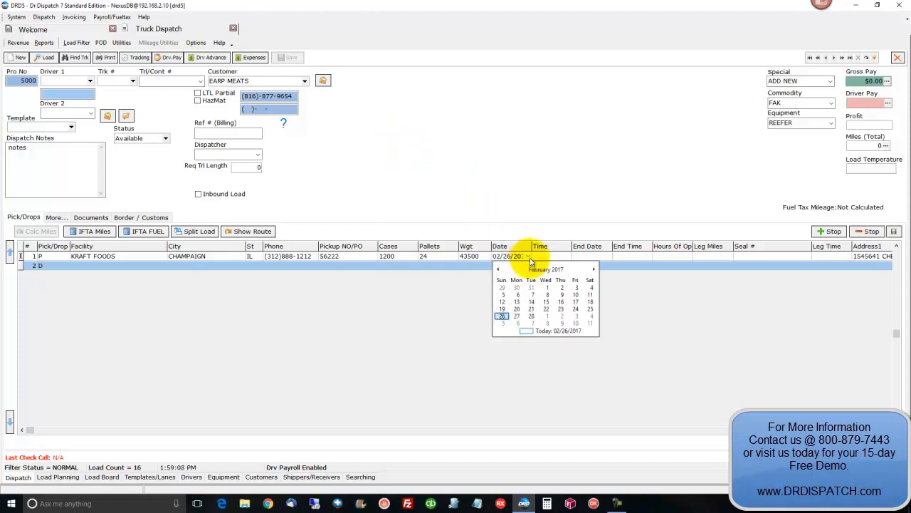
{"action": "left_click", "coordinate": [531, 315]}
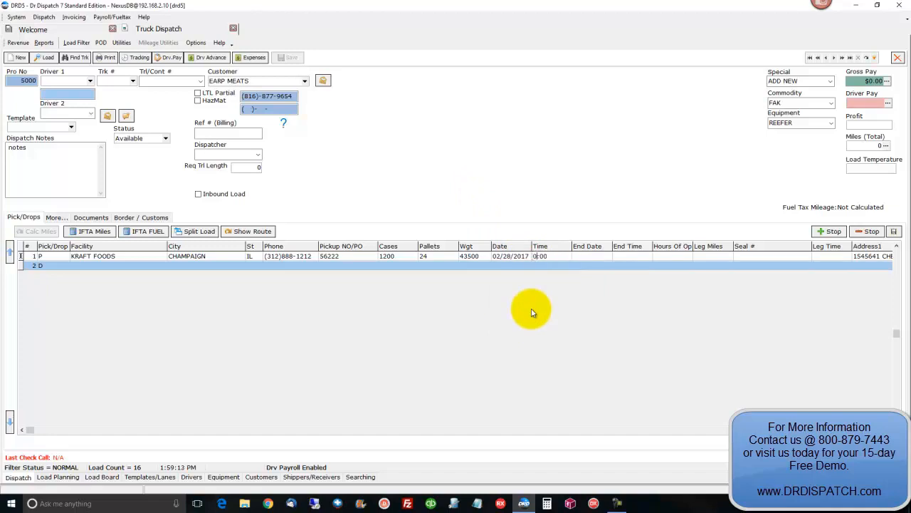
{"action": "type", "text": "7"}
{"action": "key", "text": "Tab"}
{"action": "key", "text": "Tab"}
{"action": "key", "text": "Tab"}
{"action": "type", "text": "fcfs 6am-3pm"}
{"action": "key", "text": "Tab"}
{"action": "key", "text": "Tab"}
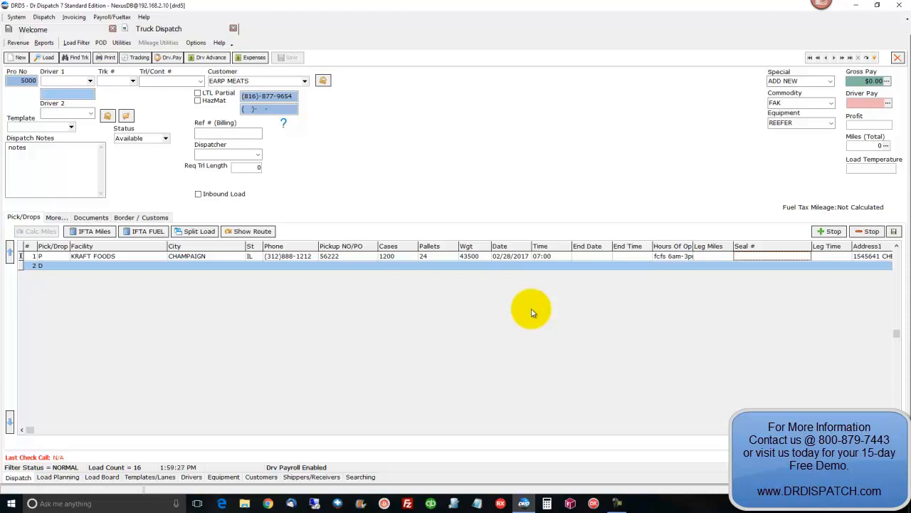
- Leave the KRAFT FOODS pickup's remaining fields blank and continue to the drop stop's facility
{"action": "key", "text": "Tab"}
{"action": "key", "text": "Tab"}
{"action": "key", "text": "Tab"}
{"action": "key", "text": "Tab"}
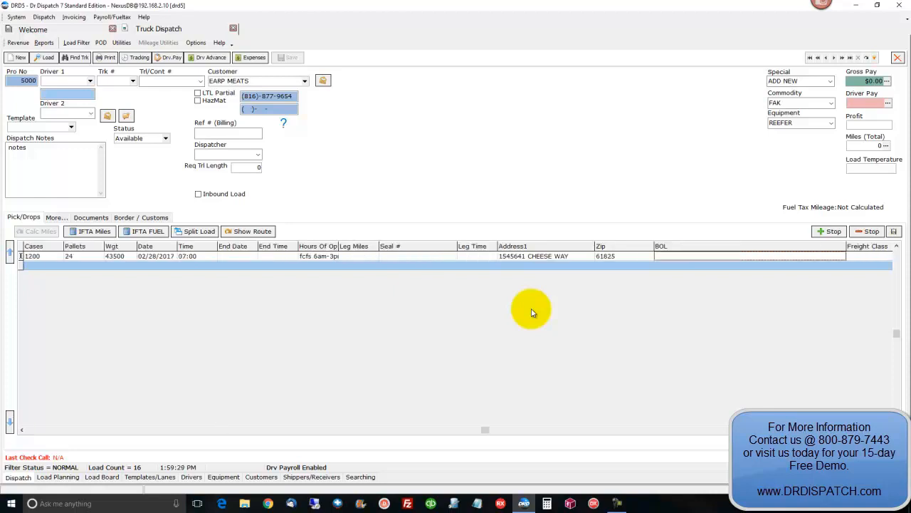
{"action": "key", "text": "Tab"}
{"action": "key", "text": "Tab"}
{"action": "key", "text": "Tab"}
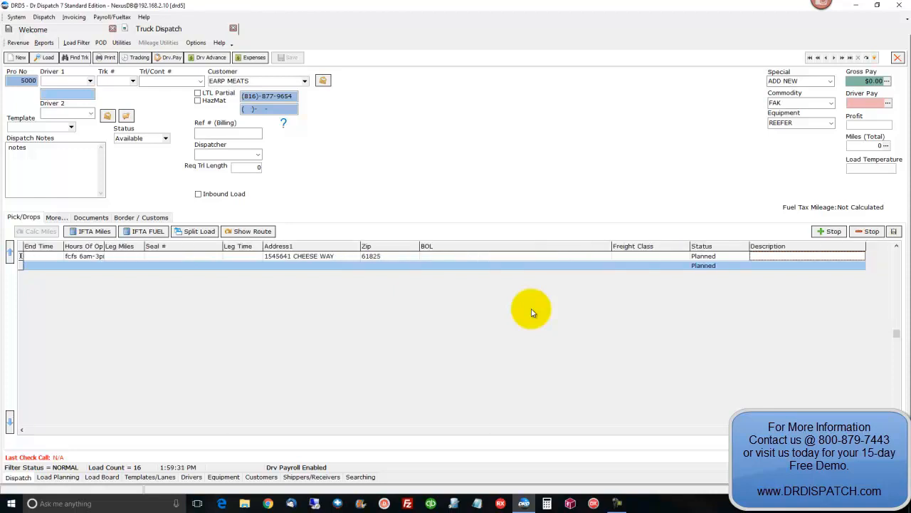
{"action": "key", "text": "Tab"}
{"action": "key", "text": "Tab"}
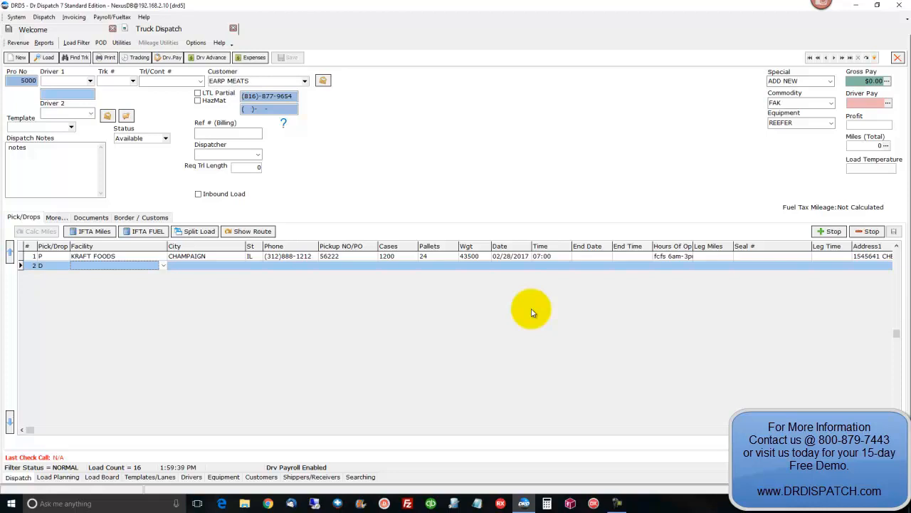
- Enter BEST FOODS as the drop stop's facility and agree to add it as a new receiver
{"action": "type", "text": "BREST"}
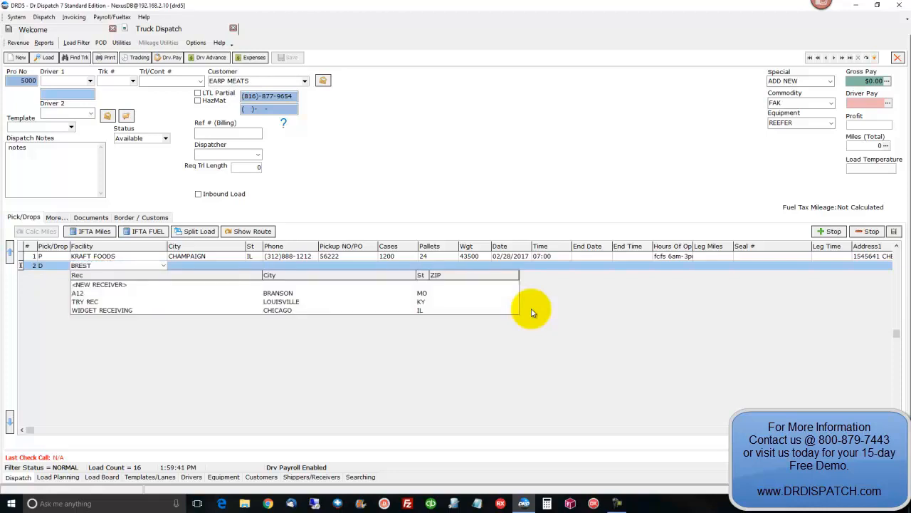
{"action": "key", "text": "BackSpace"}
{"action": "key", "text": "BackSpace"}
{"action": "key", "text": "BackSpace"}
{"action": "key", "text": "BackSpace"}
{"action": "type", "text": "BEST FOODS"}
{"action": "key", "text": "Tab"}
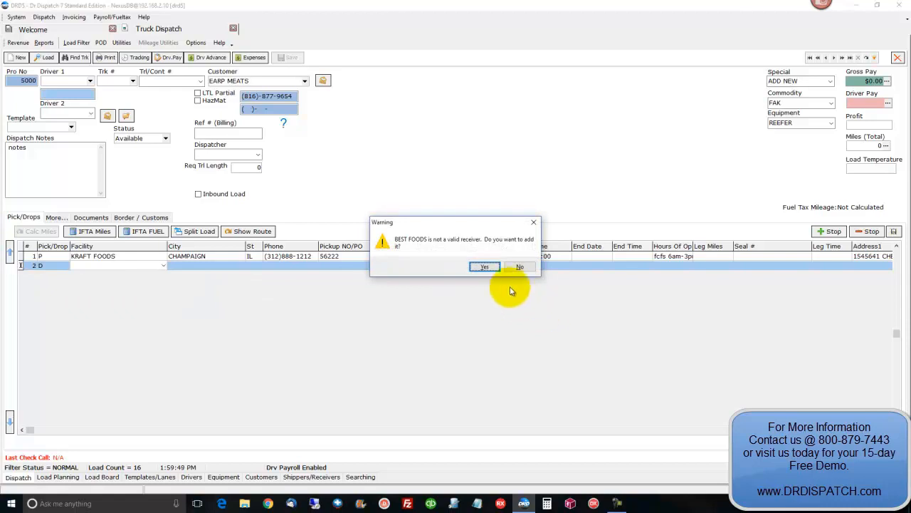
{"action": "left_click", "coordinate": [487, 267]}
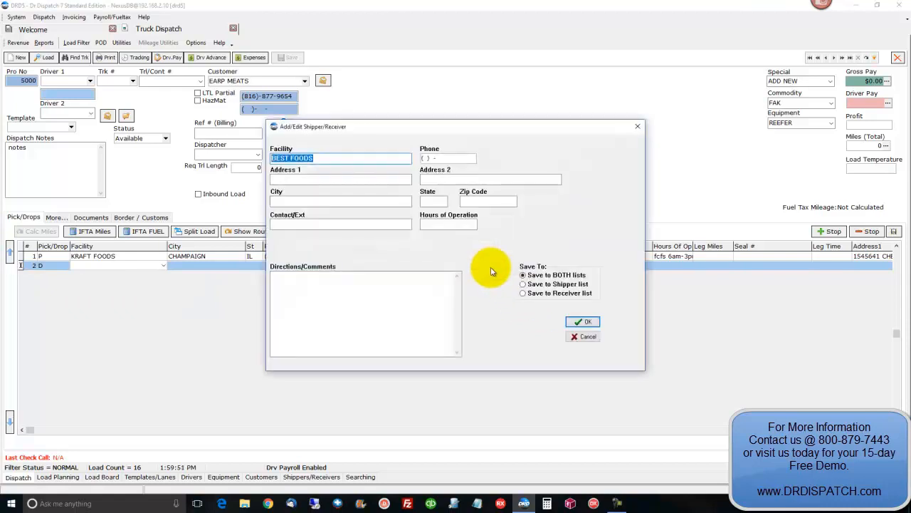
- Enter OZARK as the city and MO as the state for the new BEST FOODS facility
{"action": "key", "text": "Tab"}
{"action": "key", "text": "Tab"}
{"action": "key", "text": "Tab"}
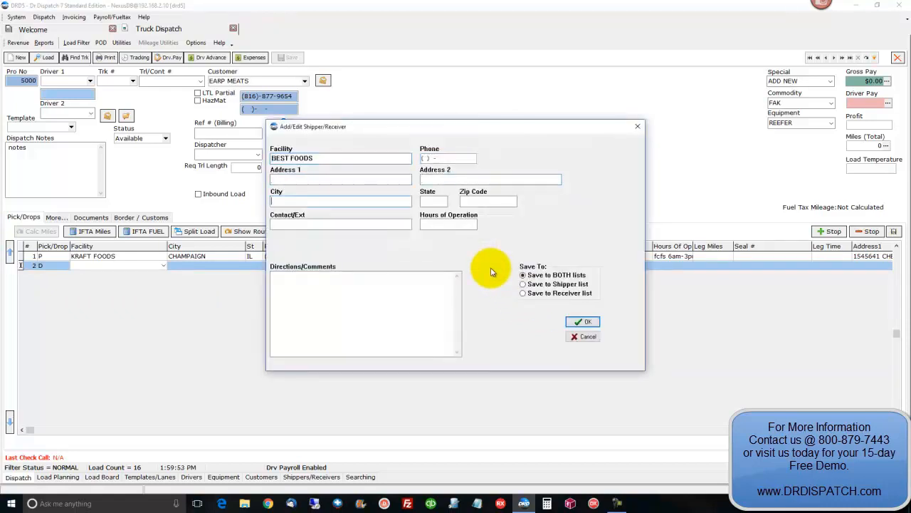
{"action": "type", "text": "OZARK"}
{"action": "key", "text": "Tab"}
{"action": "type", "text": "MO"}
{"action": "key", "text": "Tab"}
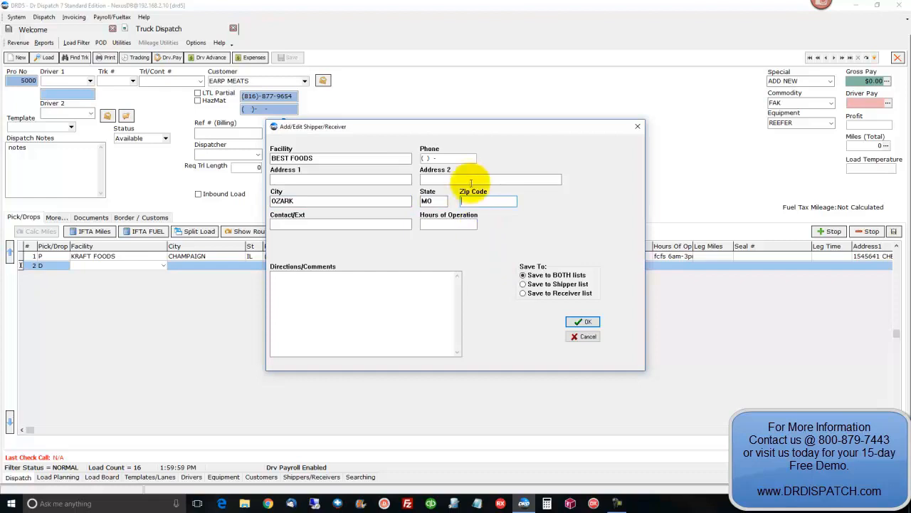
- Fill in the BEST FOODS facility's phone number and save it to both the shipper and receiver lists
{"action": "left_click", "coordinate": [374, 158]}
{"action": "key", "text": "Tab"}
{"action": "type", "text": "417)555-"}
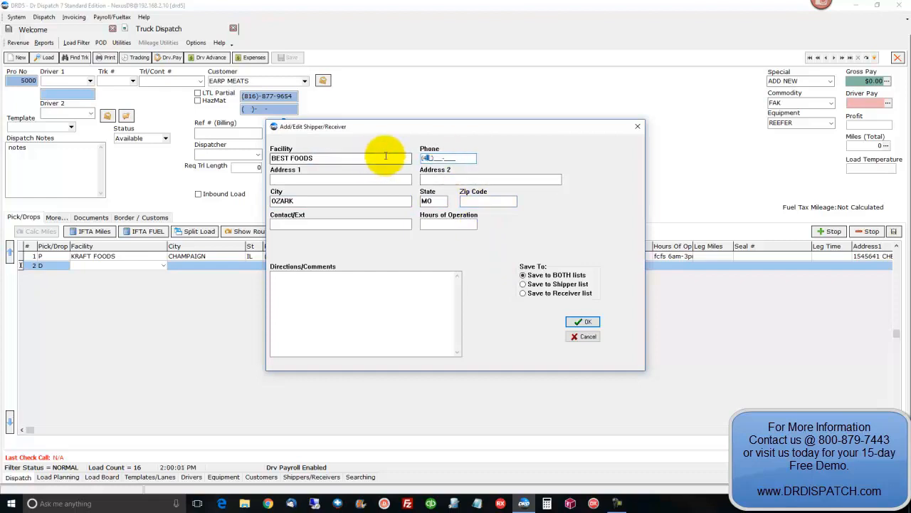
{"action": "type", "text": "1212"}
{"action": "key", "text": "Tab"}
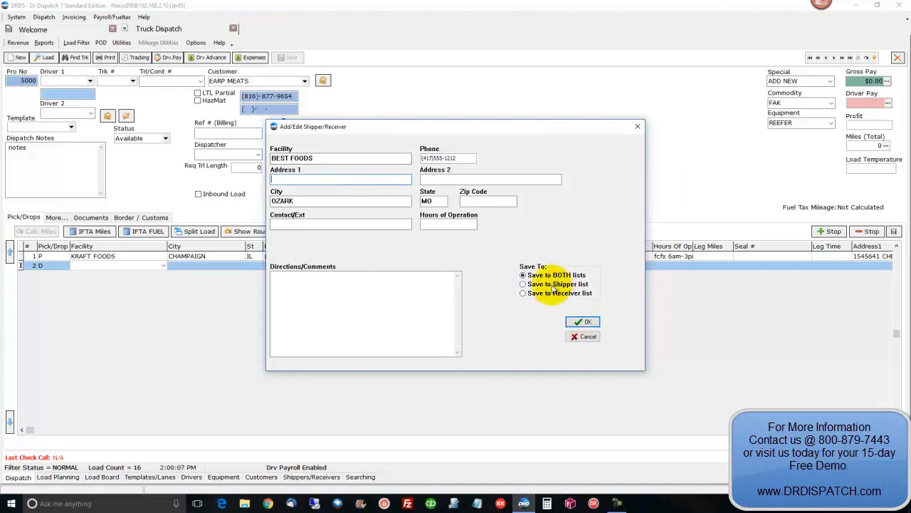
{"action": "left_click", "coordinate": [578, 323]}
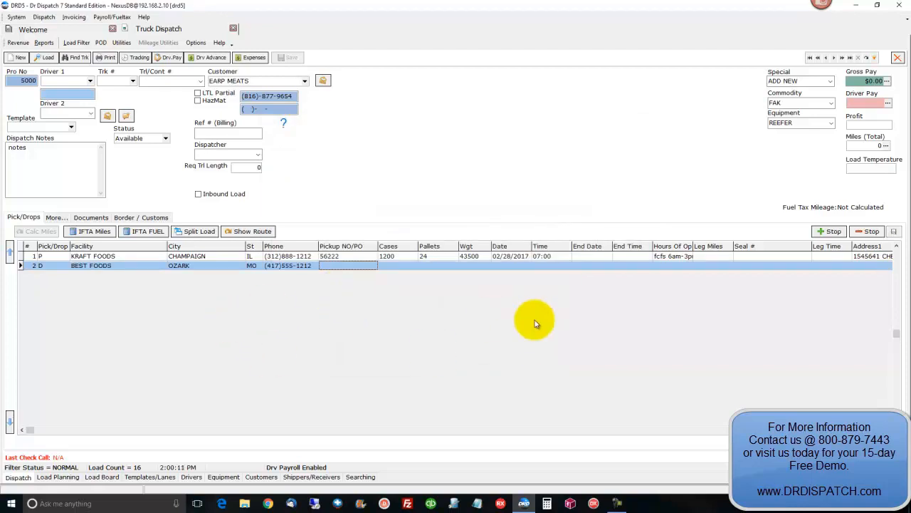
- Enter 1200 cases, 24 pallets and a weight of 43500 for the BEST FOODS drop
{"action": "key", "text": "Tab"}
{"action": "type", "text": "1200"}
{"action": "key", "text": "Tab"}
{"action": "type", "text": "24"}
{"action": "key", "text": "Tab"}
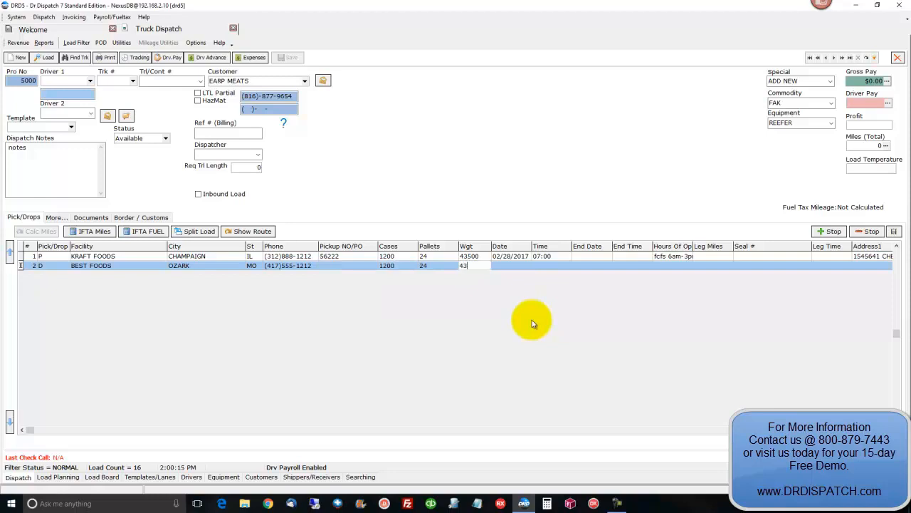
{"action": "key", "text": "Tab"}
- Leave the drop stop's remaining fields blank and decline adding another stop
{"action": "key", "text": "Tab"}
{"action": "key", "text": "Tab"}
{"action": "key", "text": "Tab"}
{"action": "key", "text": "Tab"}
{"action": "key", "text": "Tab"}
{"action": "key", "text": "Tab"}
{"action": "key", "text": "Tab"}
{"action": "key", "text": "Tab"}
{"action": "key", "text": "Tab"}
{"action": "key", "text": "Tab"}
{"action": "key", "text": "Tab"}
{"action": "key", "text": "Tab"}
{"action": "key", "text": "Tab"}
{"action": "key", "text": "Tab"}
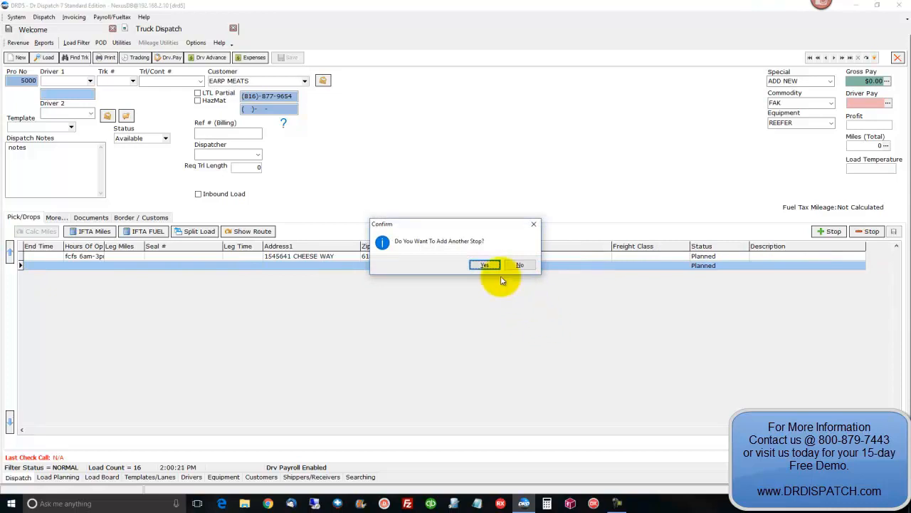
{"action": "left_click", "coordinate": [519, 265]}
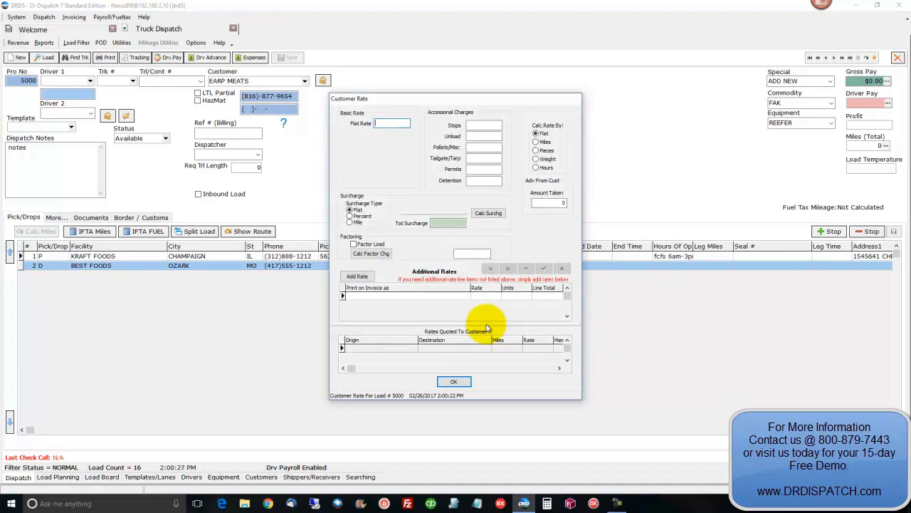
- Enter a flat rate of 1250 and an unload charge of 75 for the customer rate
{"action": "key", "text": "Tab"}
{"action": "key", "text": "Tab"}
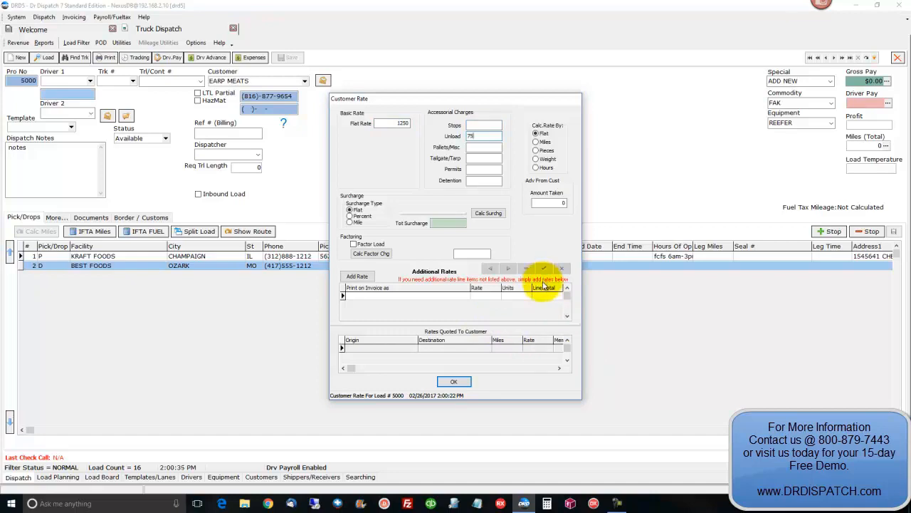
{"action": "type", "text": "75"}
{"action": "key", "text": "Tab"}
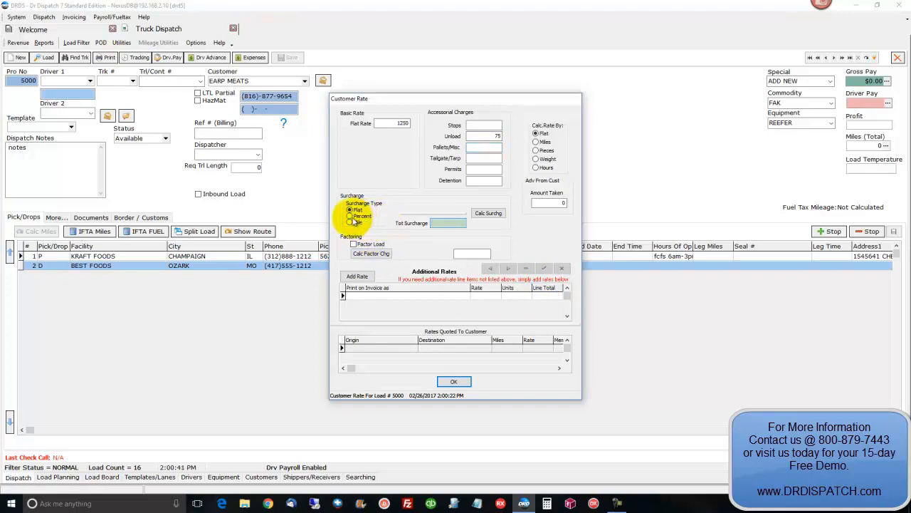
- Apply a 15 percent surcharge to the customer rate and save 750 trip miles for the load
{"action": "left_click", "coordinate": [350, 216]}
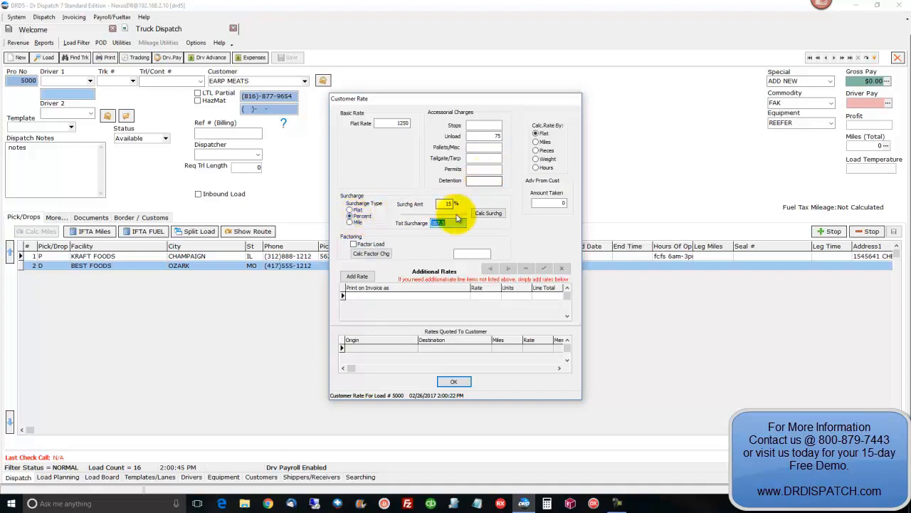
{"action": "left_click", "coordinate": [451, 385]}
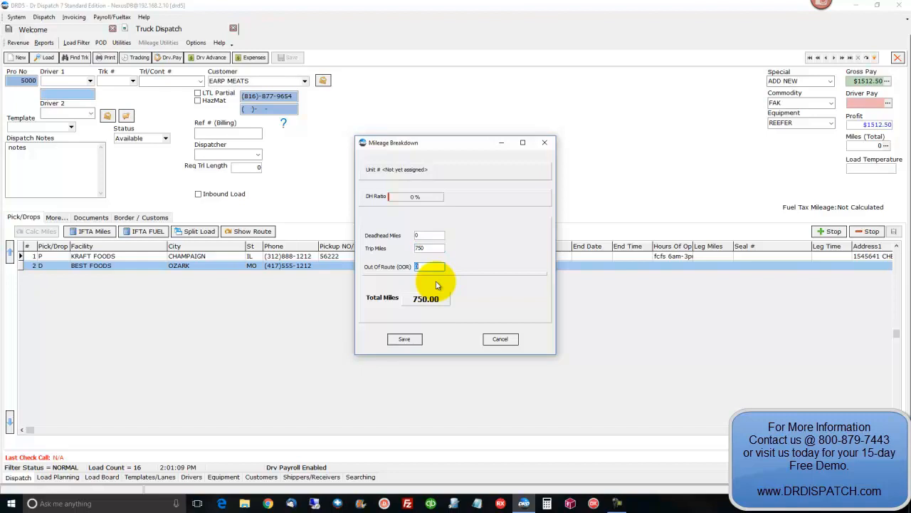
{"action": "left_click", "coordinate": [404, 339]}
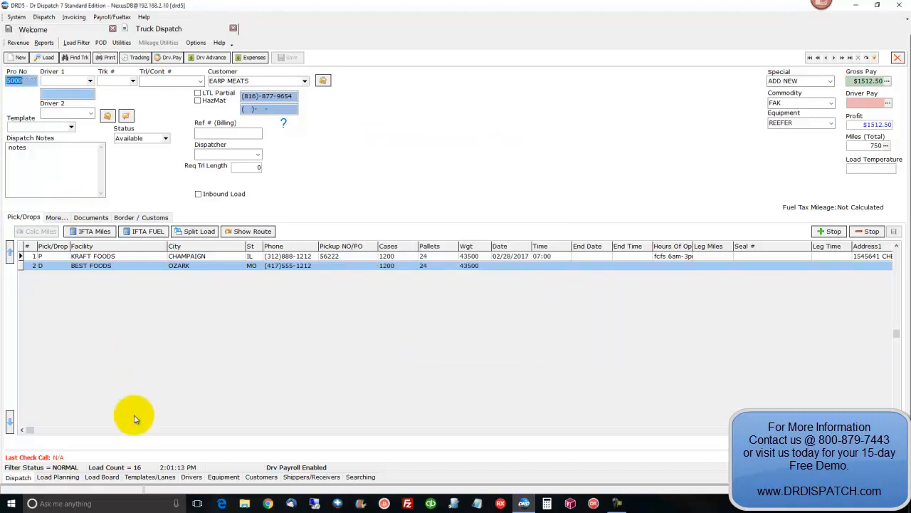
- Refresh the truck loads on the Load Board and select the new EARP MEATS load
{"action": "left_click", "coordinate": [101, 477]}
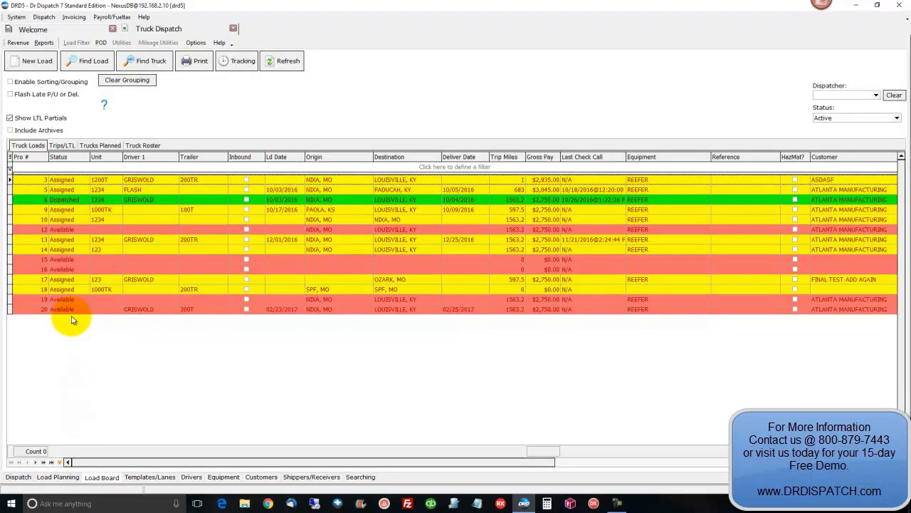
{"action": "left_click", "coordinate": [27, 480]}
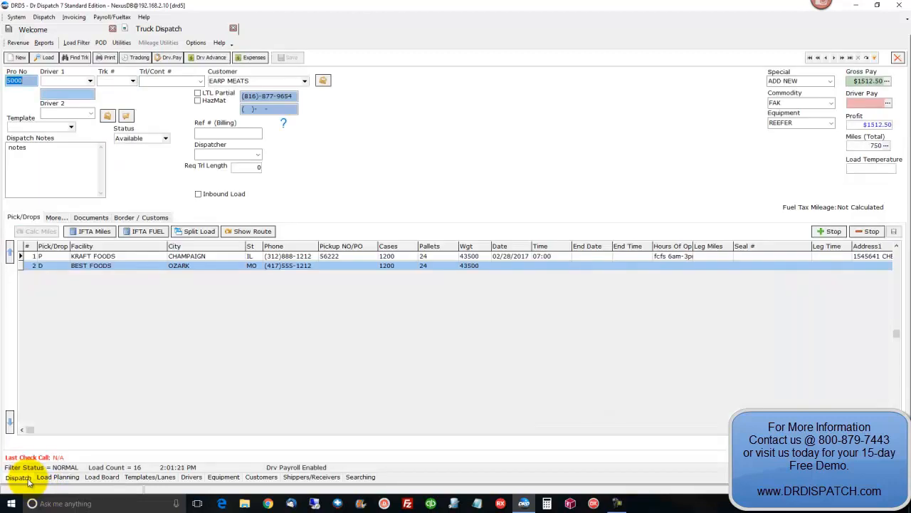
{"action": "left_click", "coordinate": [94, 478]}
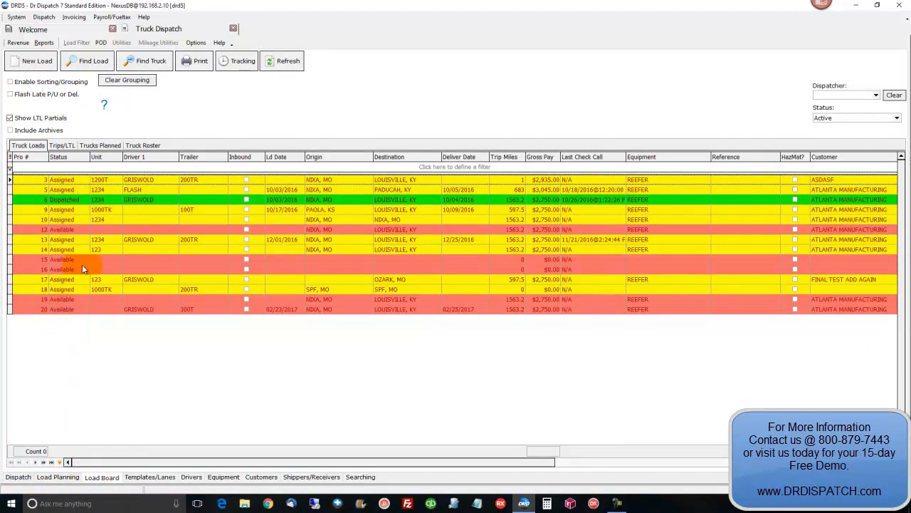
{"action": "left_click", "coordinate": [268, 61]}
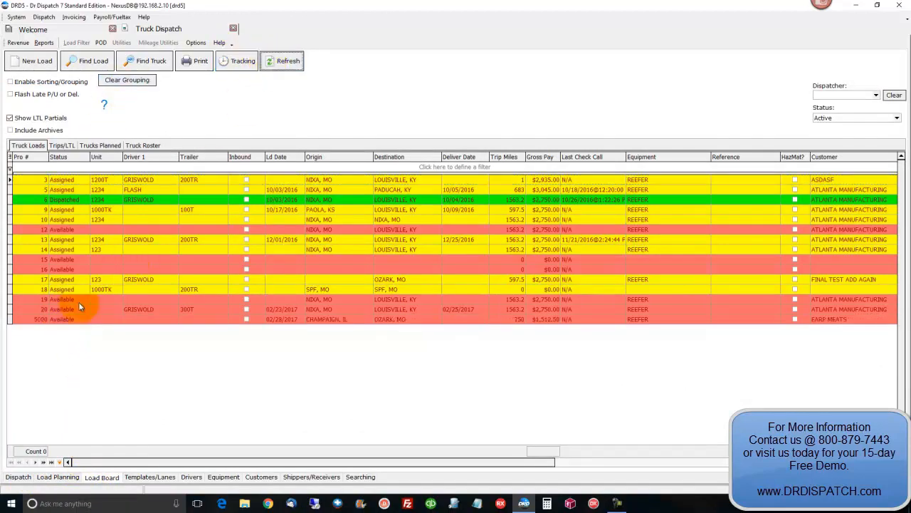
{"action": "left_click", "coordinate": [50, 321]}
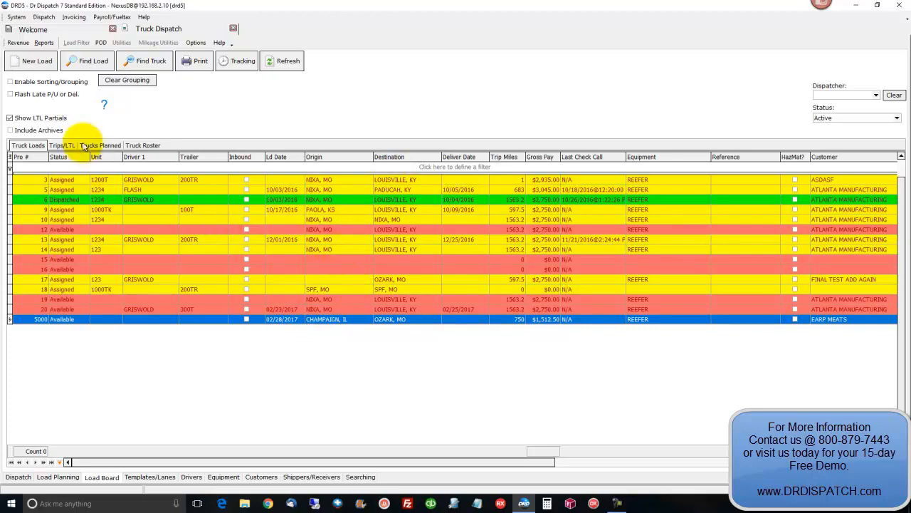
- Enable sorting and grouping on the Load Board and group the loads by Status, Ld Date and Origin
{"action": "left_click", "coordinate": [55, 81]}
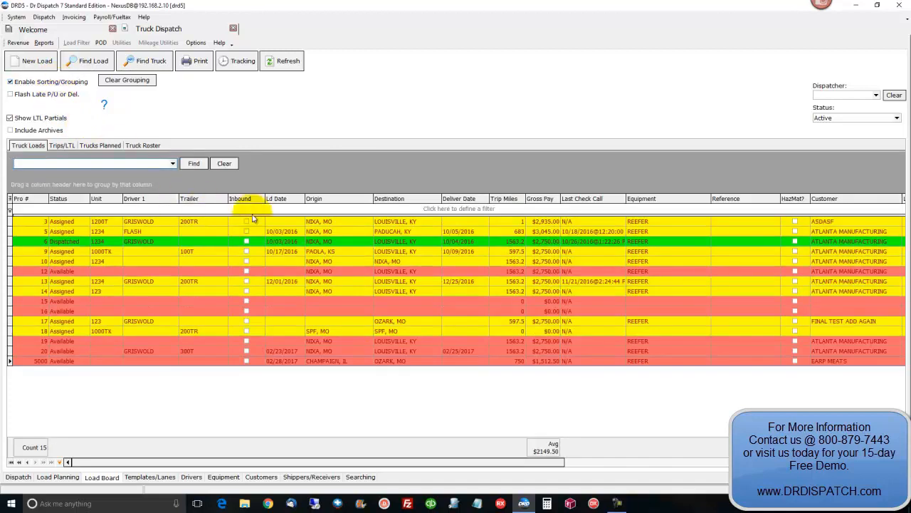
{"action": "left_click_drag", "start_coordinate": [62, 199], "coordinate": [36, 180]}
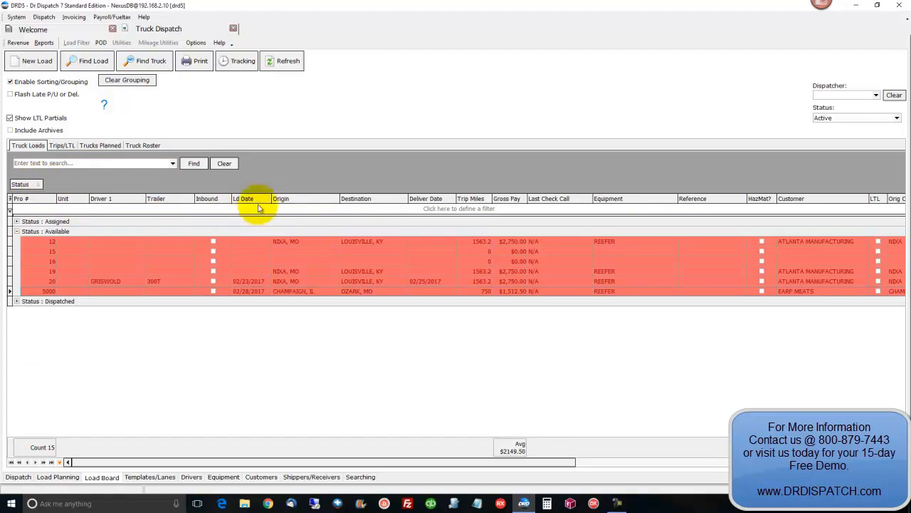
{"action": "left_click_drag", "start_coordinate": [257, 203], "coordinate": [95, 188]}
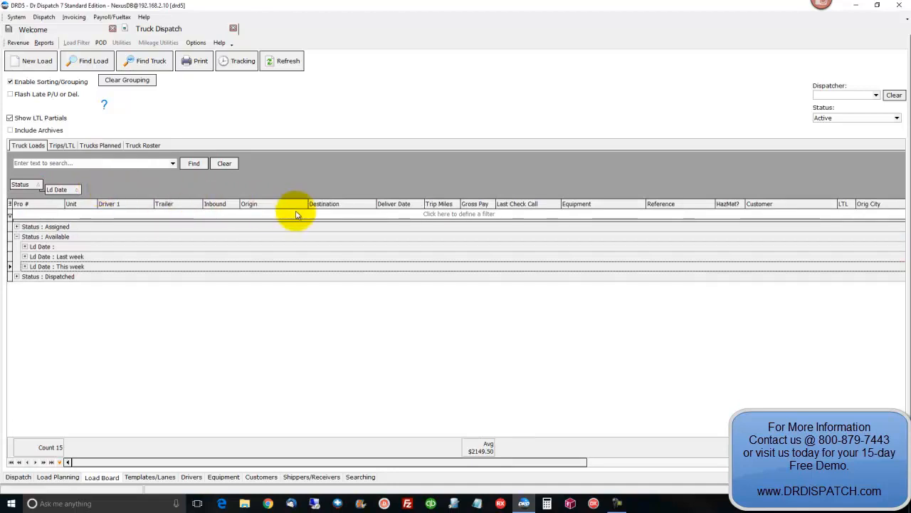
{"action": "left_click_drag", "start_coordinate": [284, 204], "coordinate": [142, 200]}
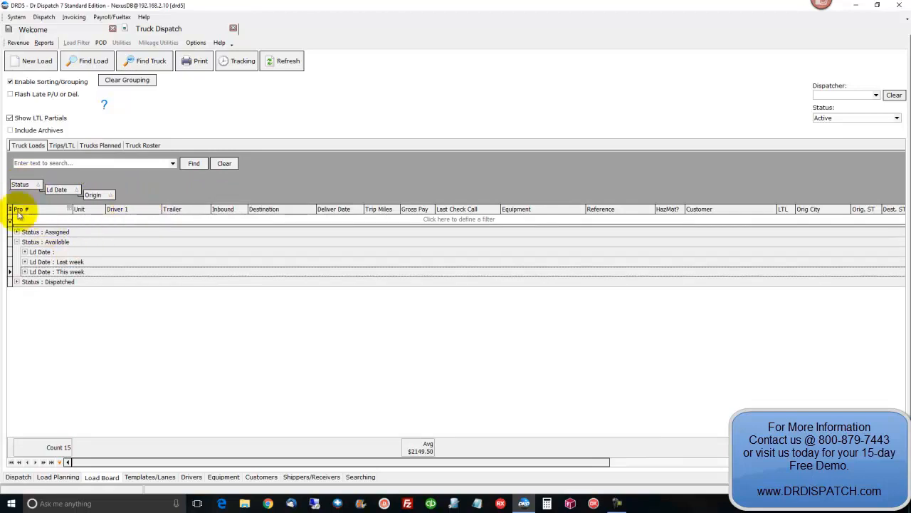
- Collapse and reopen the Available group, and sort the Ld Date grouping in descending order
{"action": "left_click", "coordinate": [17, 242]}
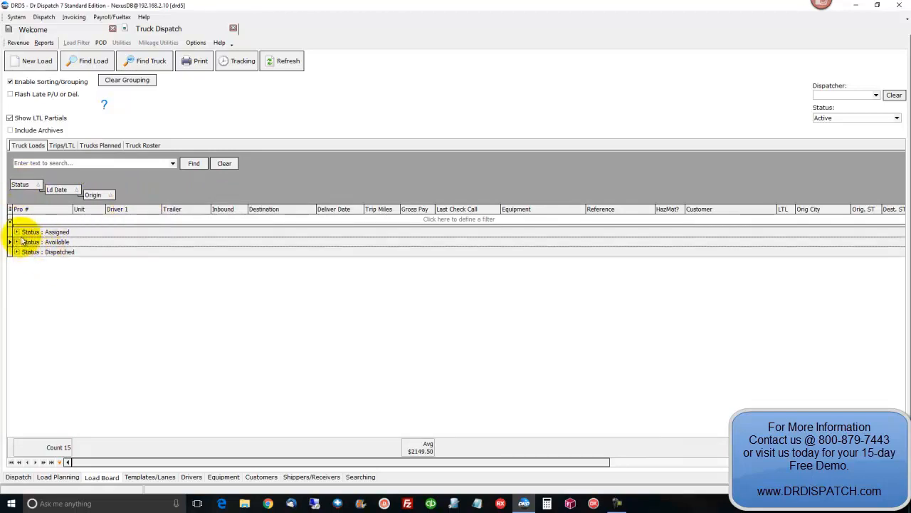
{"action": "left_click", "coordinate": [16, 241]}
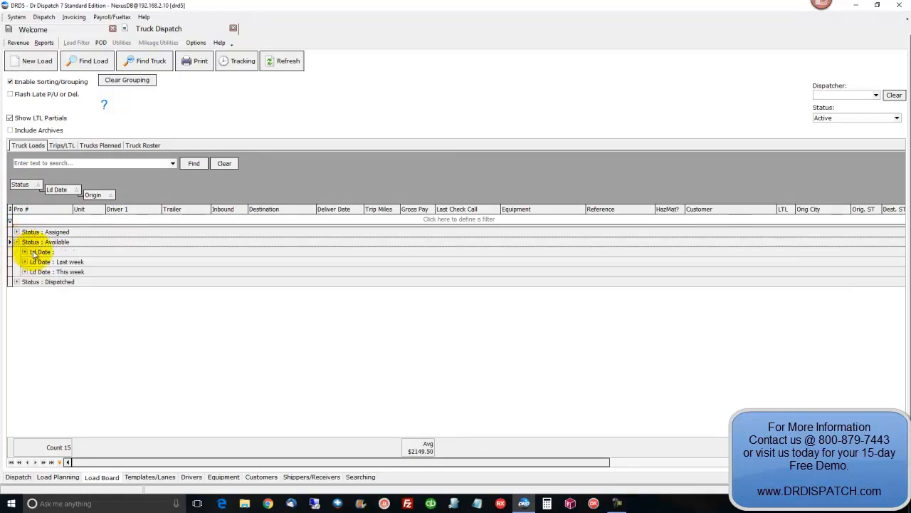
{"action": "left_click", "coordinate": [57, 190]}
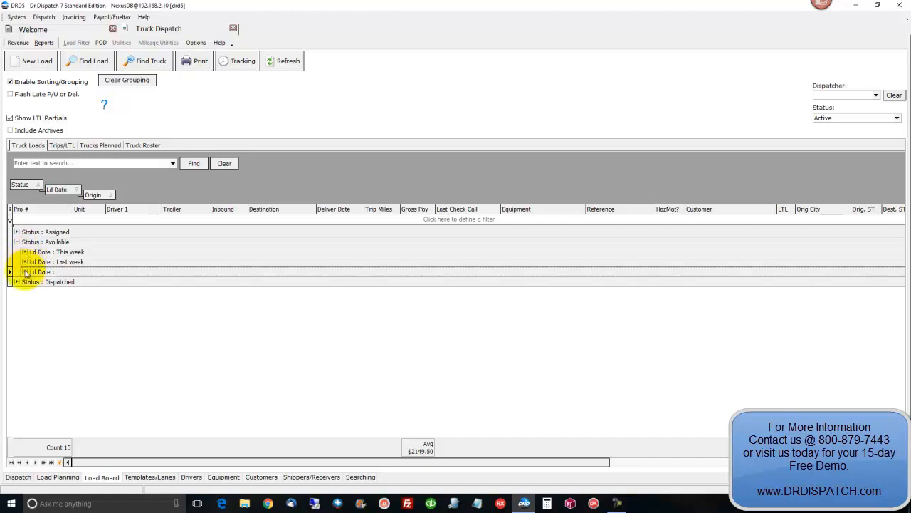
- Expand the available loads for last week from NIXA, MO and for this week from CHAMPAIGN, IL
{"action": "left_click", "coordinate": [25, 262]}
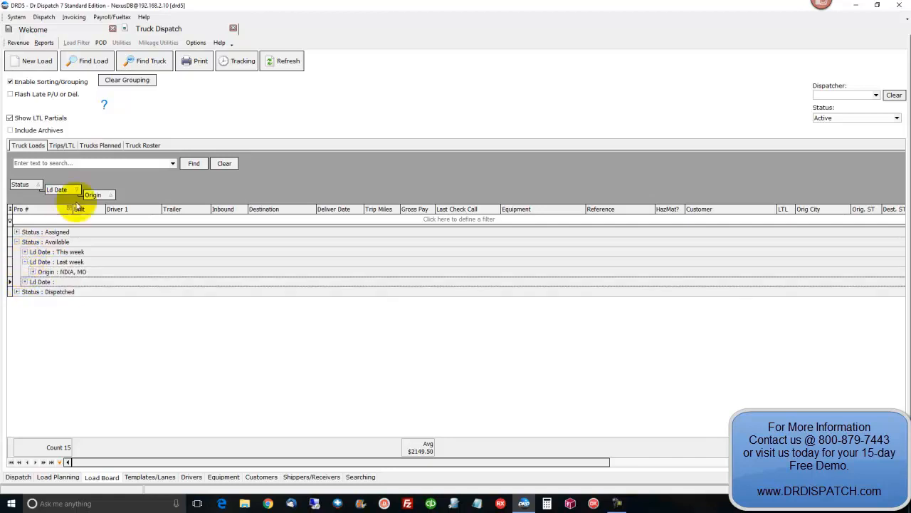
{"action": "left_click", "coordinate": [32, 272]}
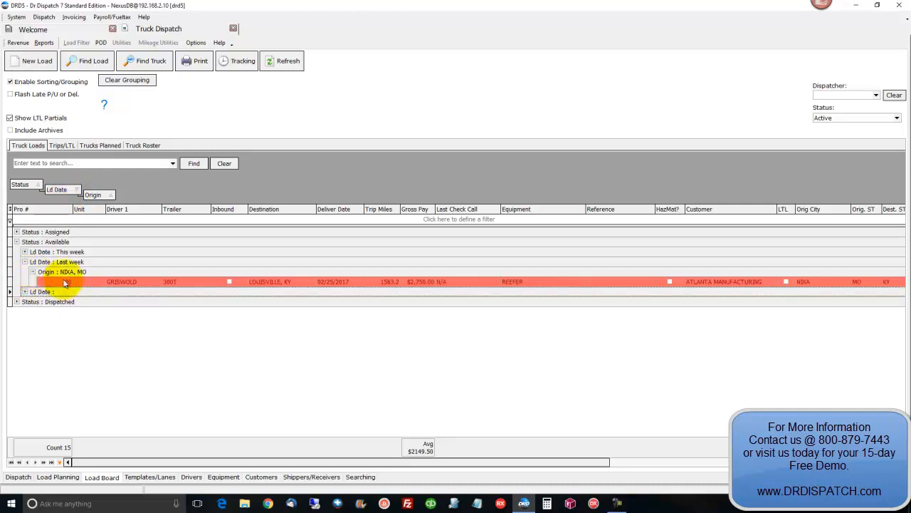
{"action": "left_click", "coordinate": [25, 252]}
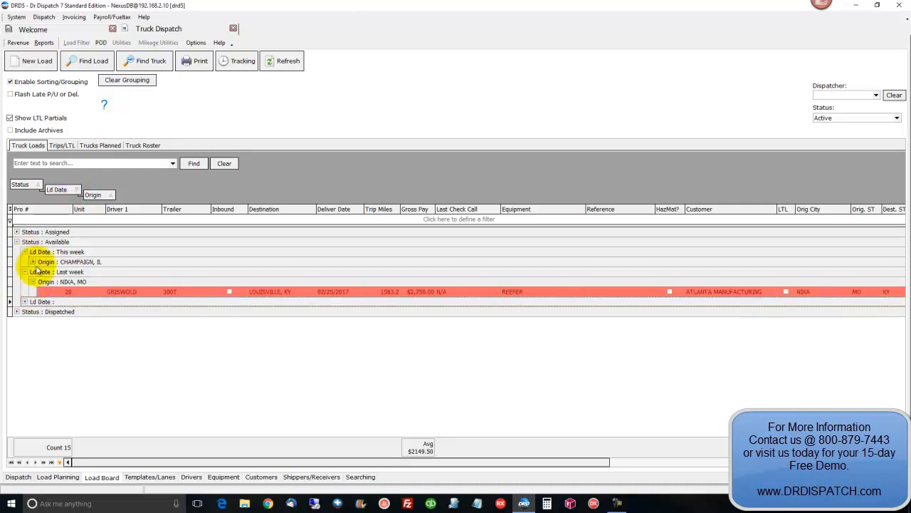
{"action": "left_click", "coordinate": [32, 262]}
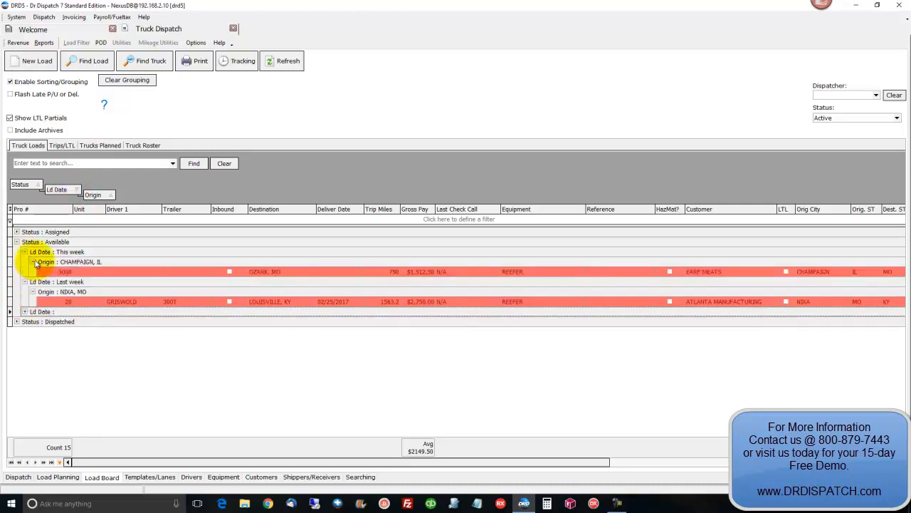
- Expand and collapse the available loads without a load date, and remove the Origin, Ld Date and Status groupings from the Load Board
{"action": "left_click", "coordinate": [24, 312]}
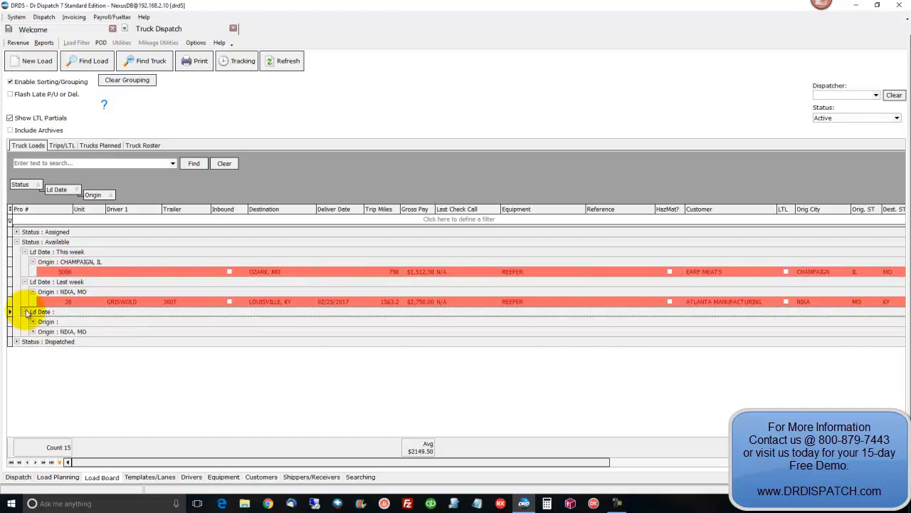
{"action": "left_click", "coordinate": [24, 312]}
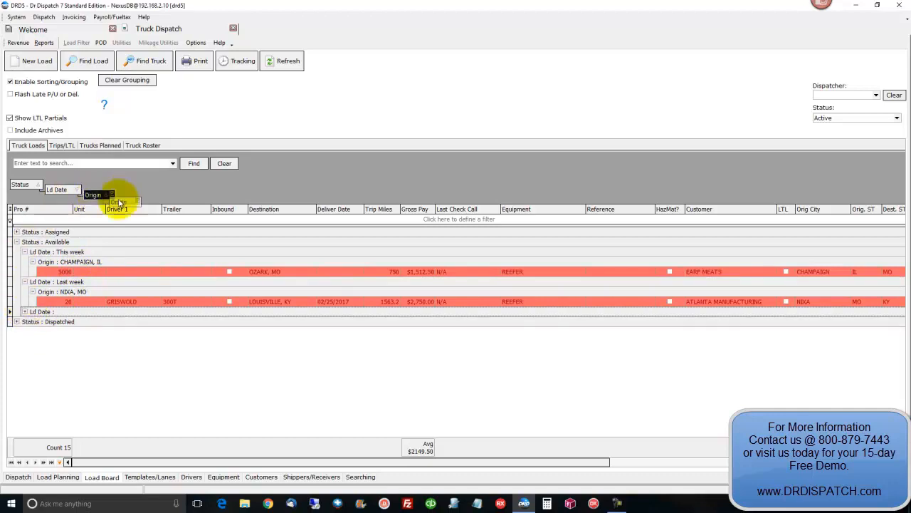
{"action": "left_click_drag", "start_coordinate": [93, 194], "coordinate": [158, 212]}
{"action": "left_click_drag", "start_coordinate": [59, 190], "coordinate": [149, 208]}
{"action": "left_click_drag", "start_coordinate": [27, 185], "coordinate": [85, 201]}
- Sort the ungrouped truck loads by Pro #, by Unit and by Status
{"action": "left_click", "coordinate": [45, 198]}
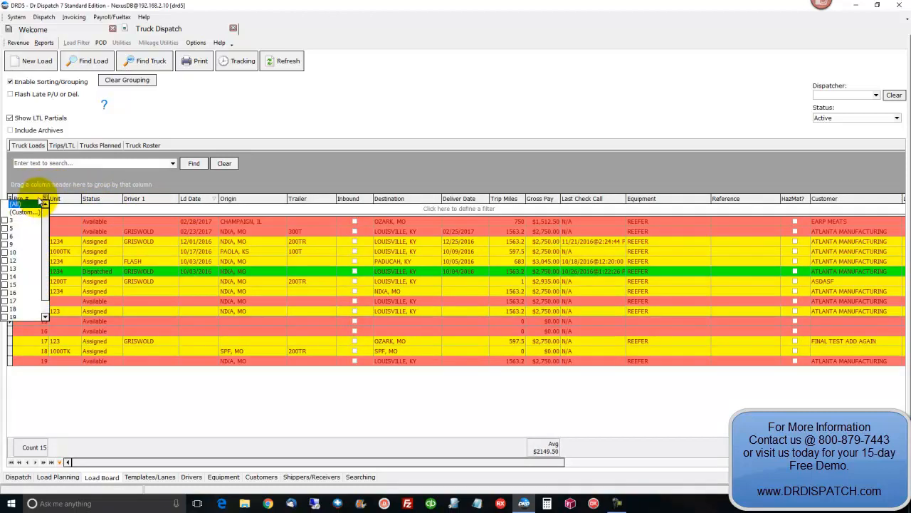
{"action": "left_click", "coordinate": [39, 200]}
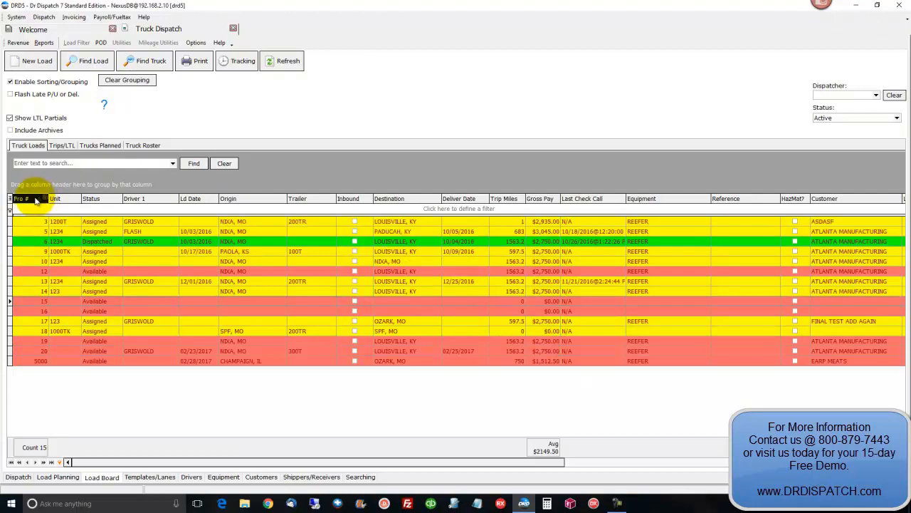
{"action": "left_click", "coordinate": [35, 199]}
{"action": "left_click", "coordinate": [64, 198]}
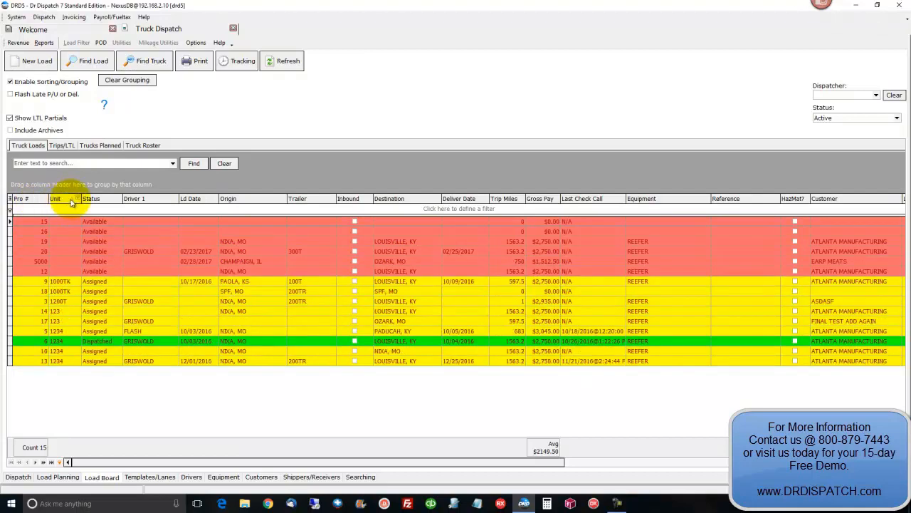
{"action": "left_click", "coordinate": [91, 198]}
- Group the truck loads by Unit, and expand and collapse the 1200T and 1000TK groups
{"action": "left_click_drag", "start_coordinate": [71, 199], "coordinate": [52, 179]}
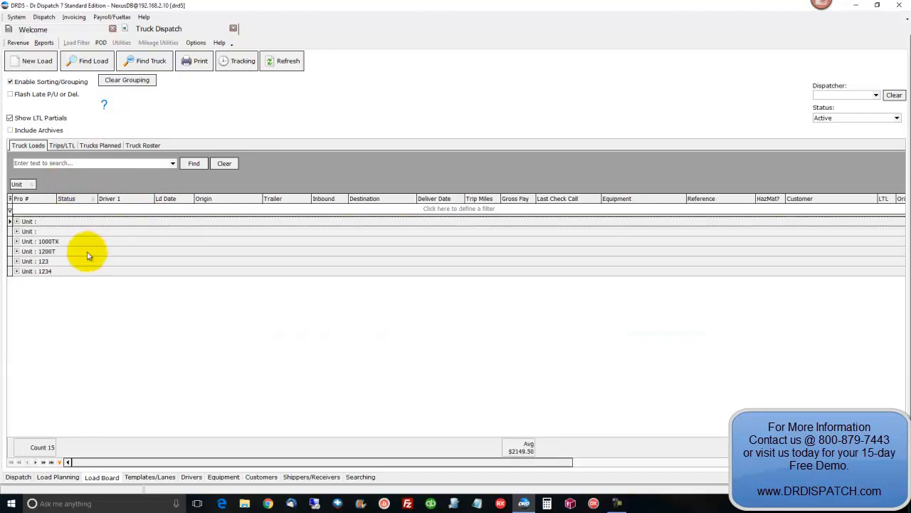
{"action": "left_click", "coordinate": [16, 251]}
{"action": "left_click", "coordinate": [16, 251]}
{"action": "left_click", "coordinate": [17, 241]}
{"action": "left_click", "coordinate": [16, 242]}
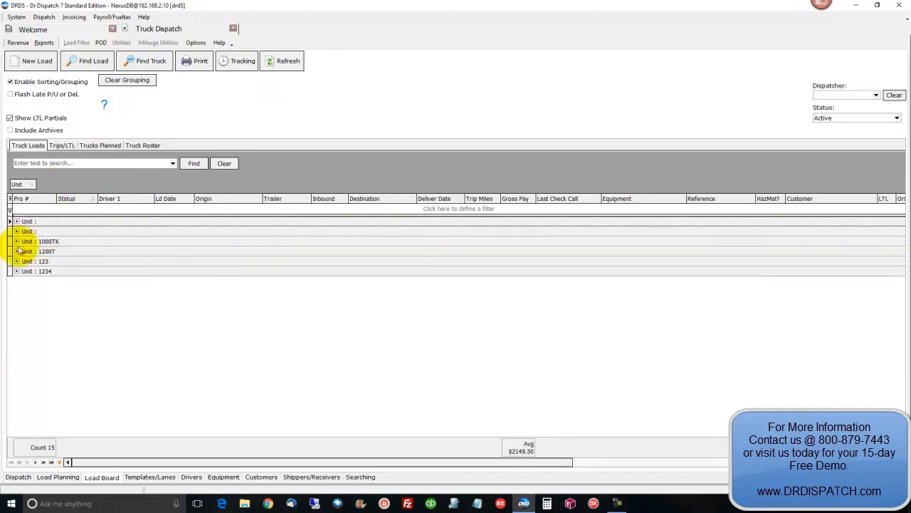
- Add the EARP MEATS load to the re-occurring load templates under the name "test" and close the template window
{"action": "left_click", "coordinate": [18, 477]}
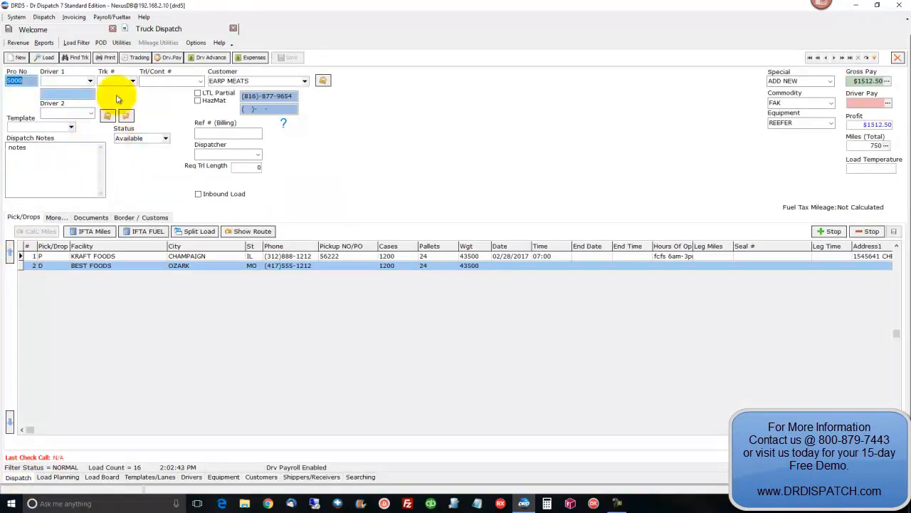
{"action": "left_click", "coordinate": [122, 43]}
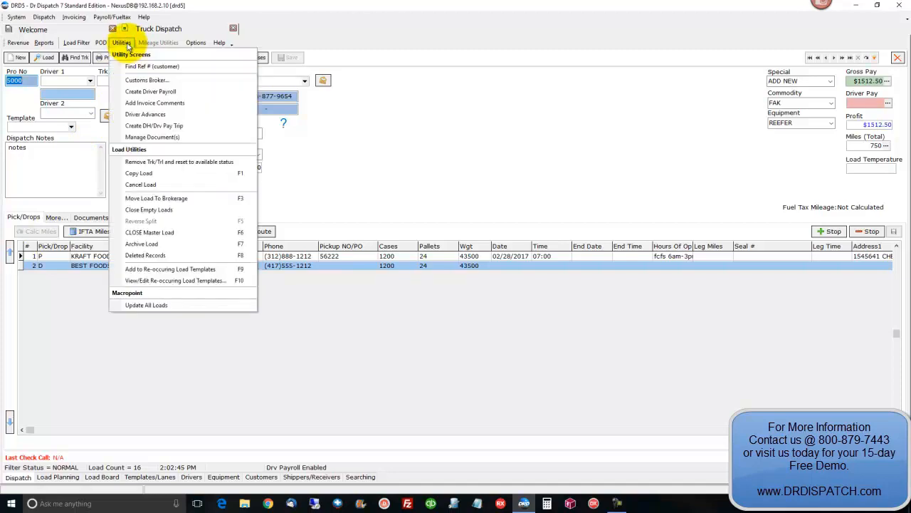
{"action": "left_click", "coordinate": [140, 270]}
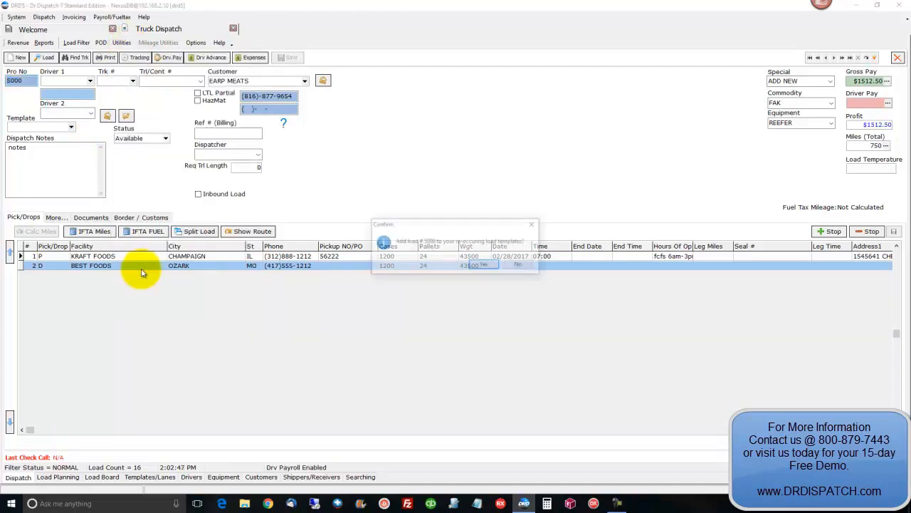
{"action": "left_click", "coordinate": [486, 264]}
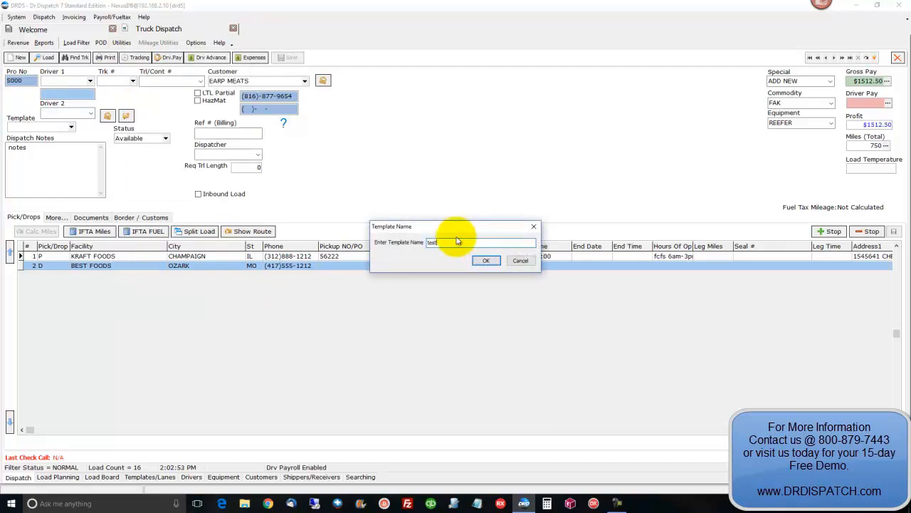
{"action": "left_click", "coordinate": [496, 261]}
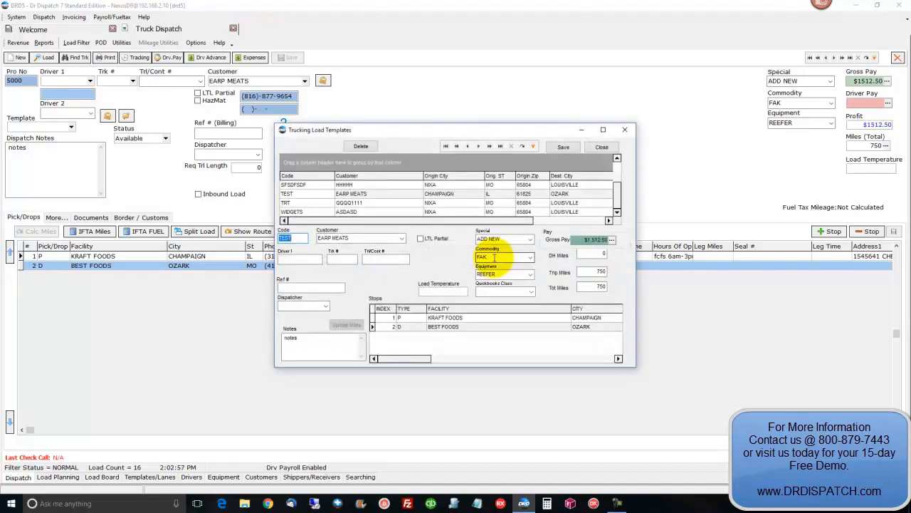
{"action": "left_click", "coordinate": [627, 130]}
- Examine the TEST template in Templates/Lanes, including the PO # of its KRAFT FOODS pickup stop
{"action": "left_click", "coordinate": [139, 476]}
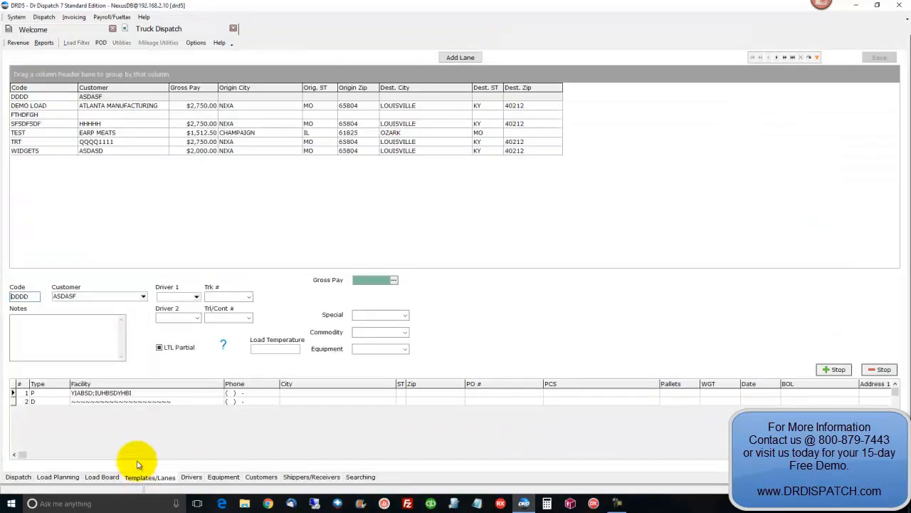
{"action": "left_click", "coordinate": [55, 133]}
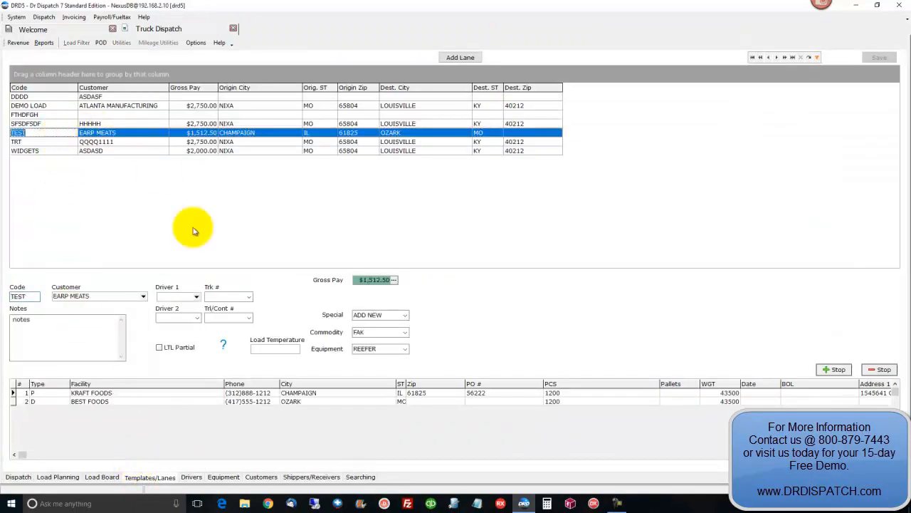
{"action": "left_click", "coordinate": [472, 392]}
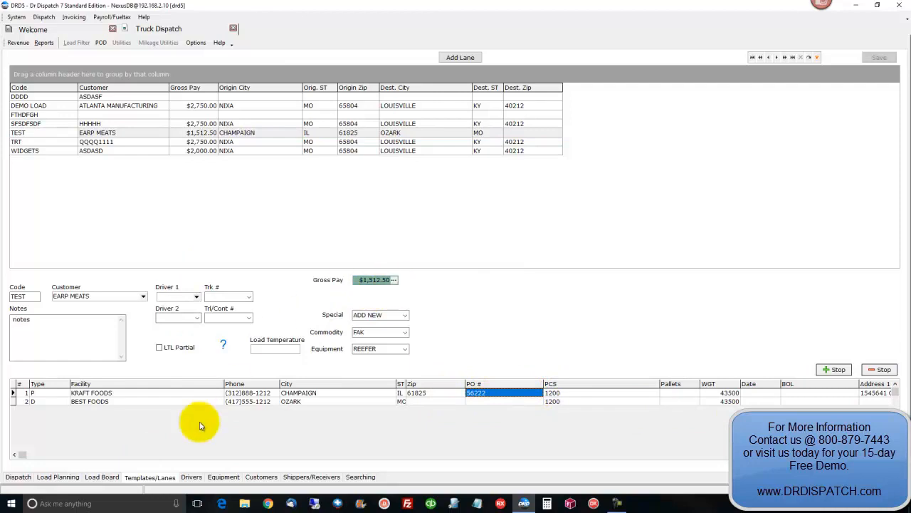
- Create a new load in Dispatch and assign the re-occurring load template TEST to it
{"action": "left_click", "coordinate": [18, 477]}
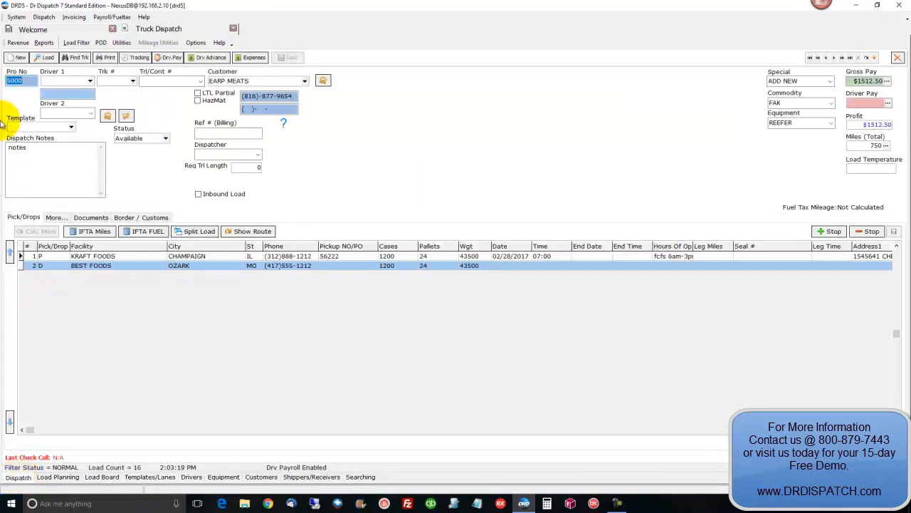
{"action": "left_click", "coordinate": [20, 57]}
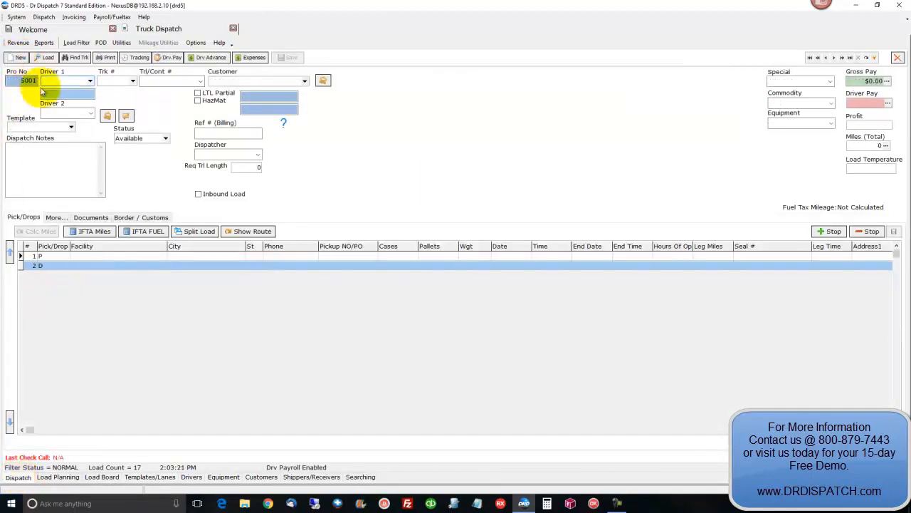
{"action": "left_click", "coordinate": [71, 126]}
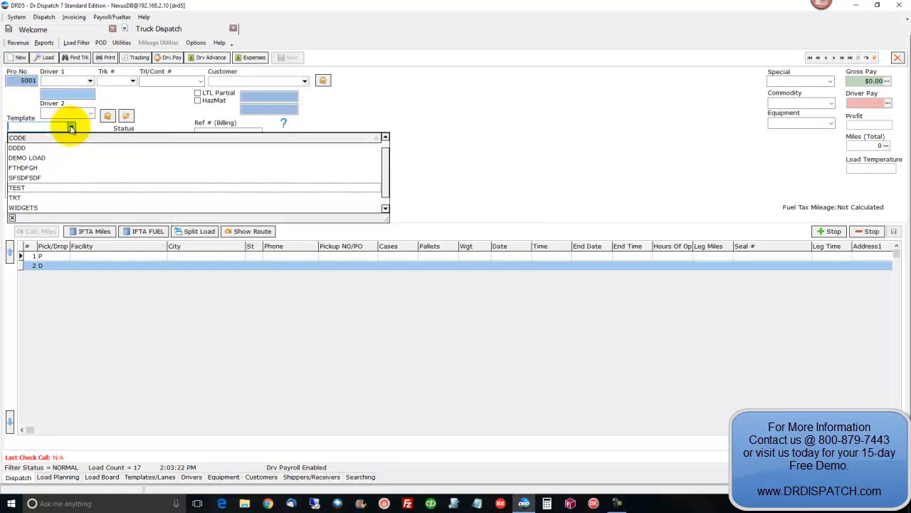
{"action": "left_click", "coordinate": [30, 188]}
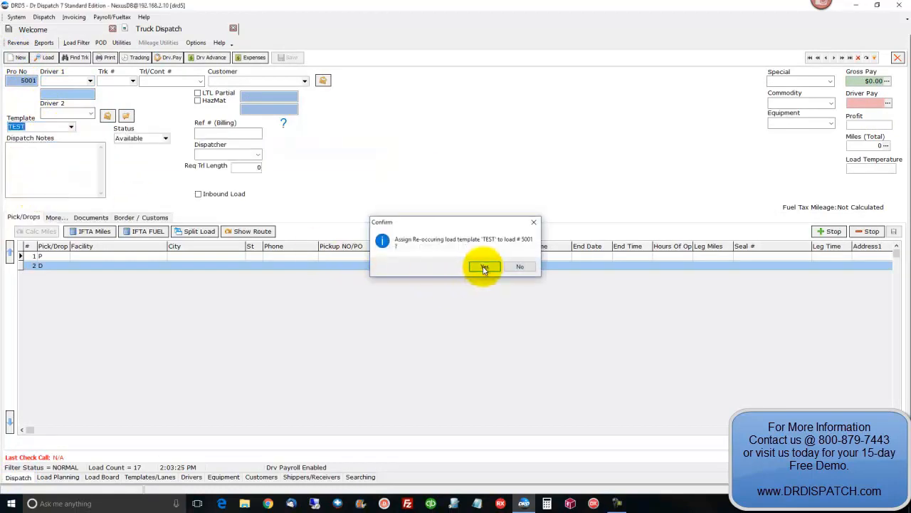
{"action": "left_click", "coordinate": [483, 267]}
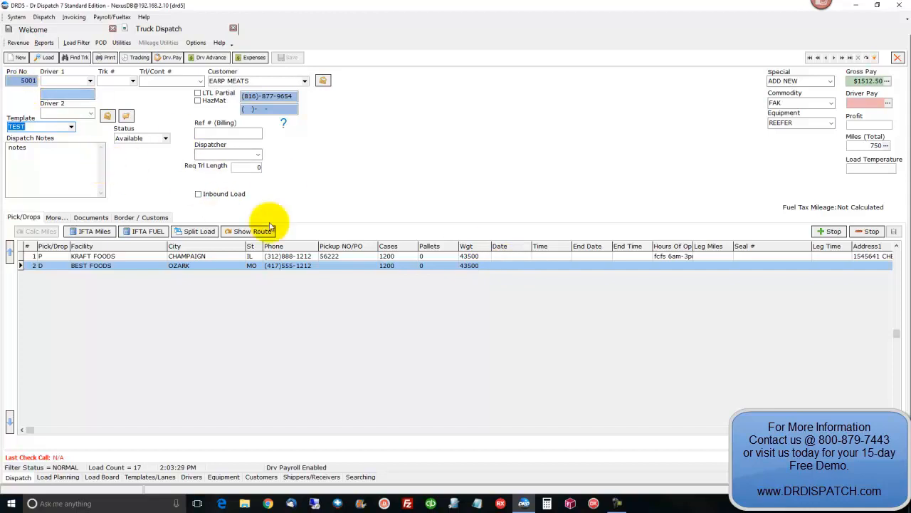
- Create 5 copies of the current load without copying the DH stop and DH miles
{"action": "left_click", "coordinate": [122, 44]}
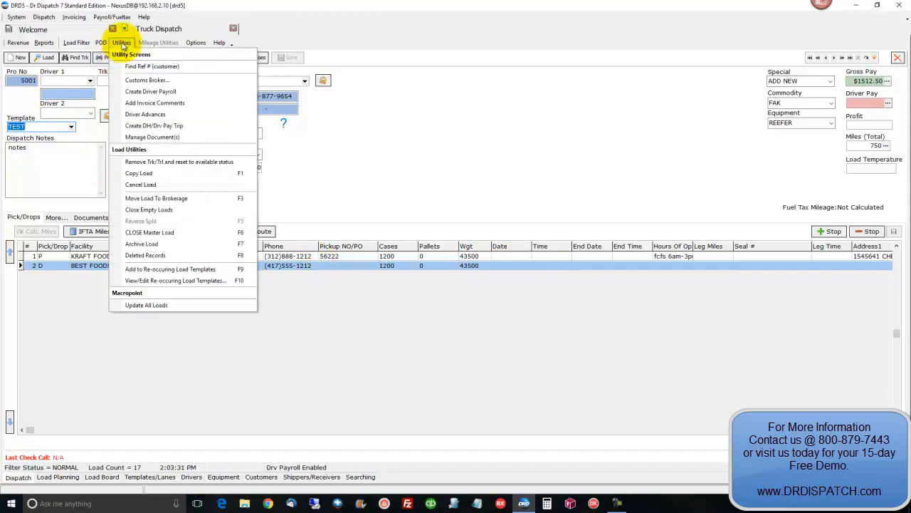
{"action": "left_click", "coordinate": [137, 173]}
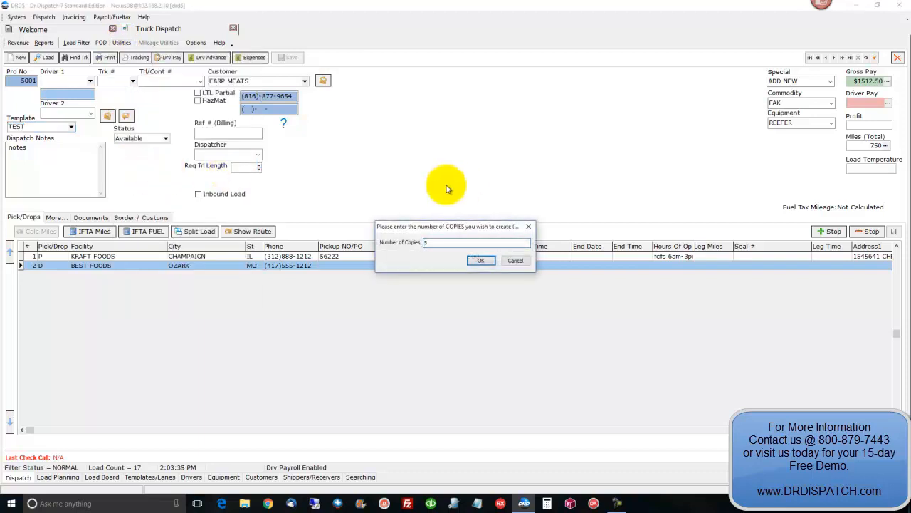
{"action": "left_click", "coordinate": [482, 262]}
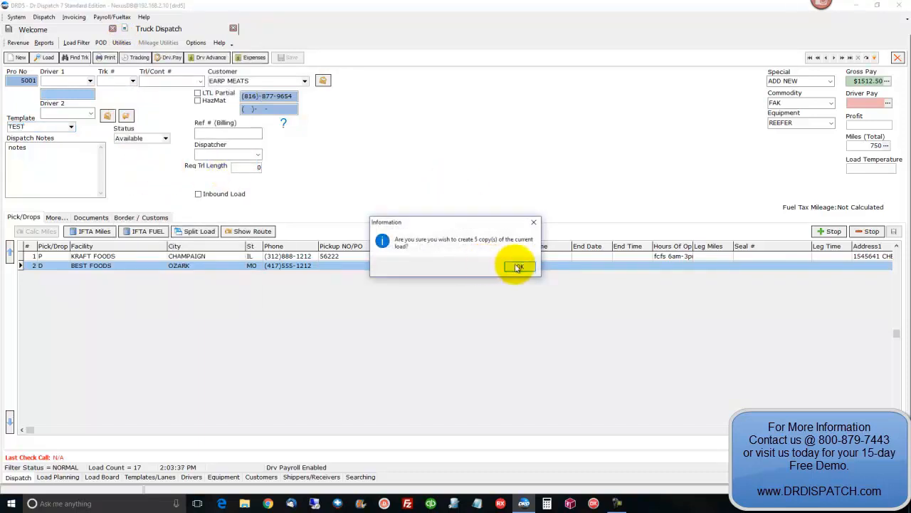
{"action": "left_click", "coordinate": [517, 266]}
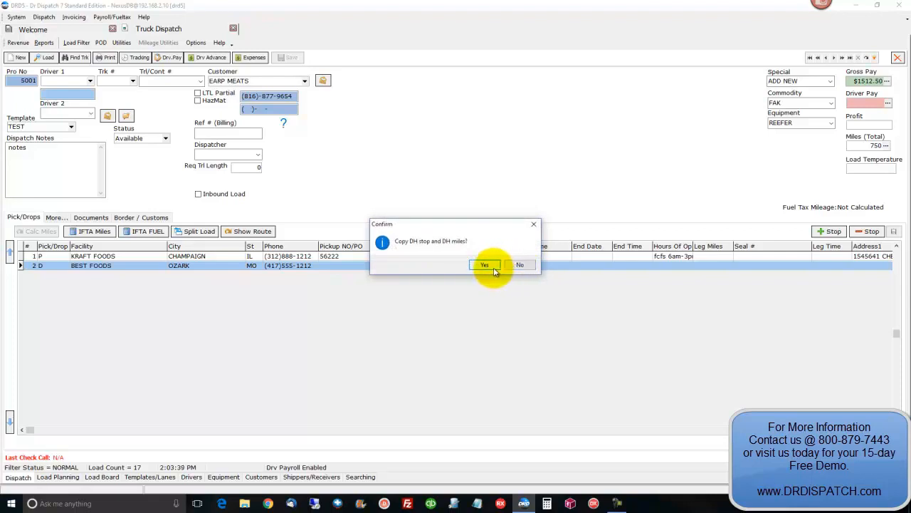
{"action": "left_click", "coordinate": [517, 265]}
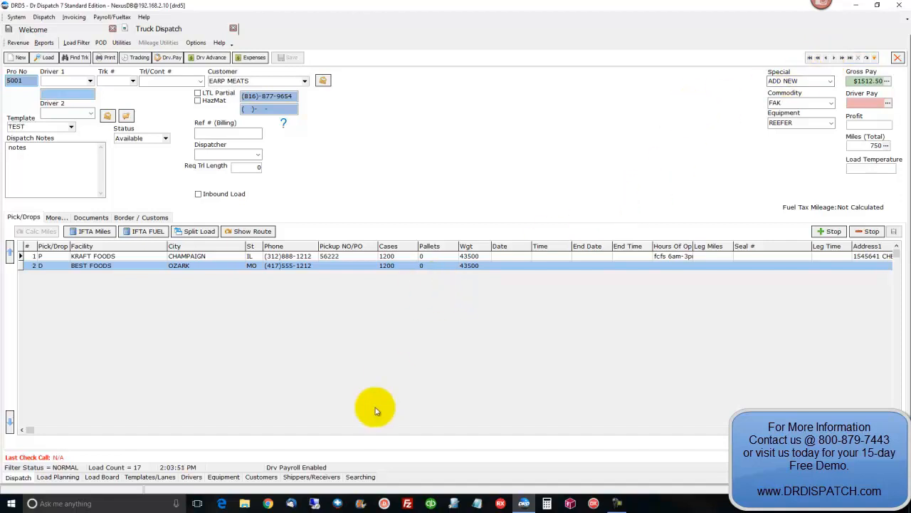
- Search all loads, and narrow the search to the customer ATLANTA MANUFACTURING
{"action": "left_click", "coordinate": [354, 478]}
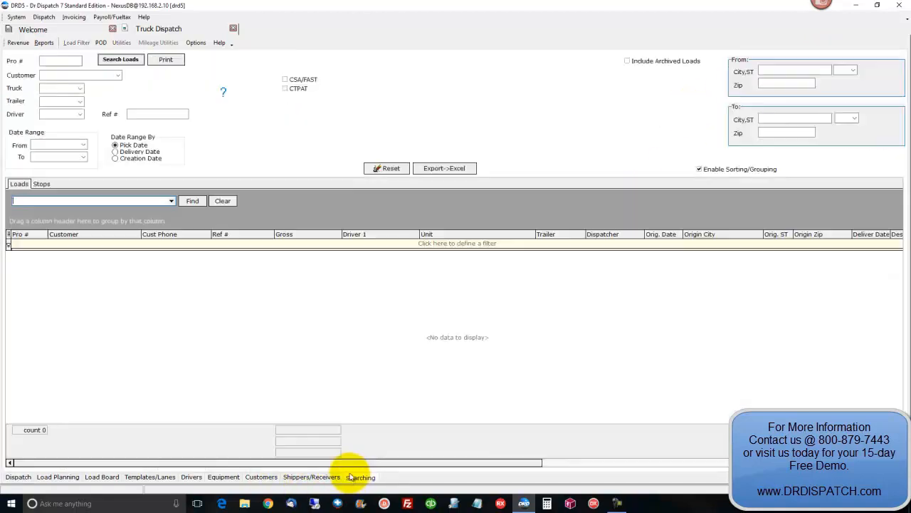
{"action": "left_click", "coordinate": [121, 59]}
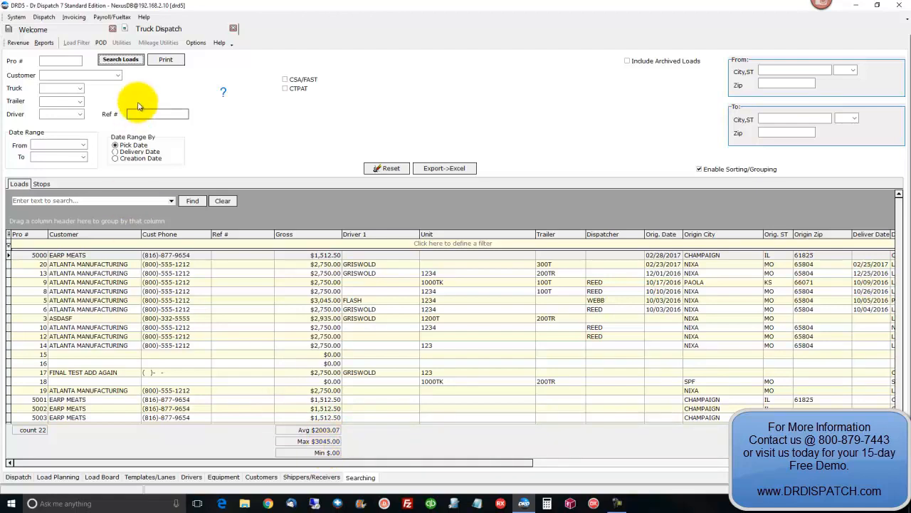
{"action": "left_click", "coordinate": [119, 77]}
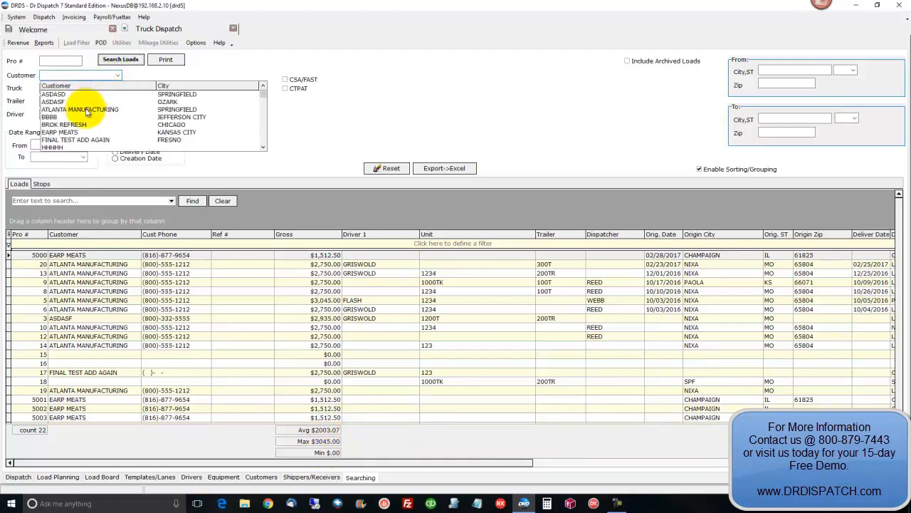
{"action": "left_click", "coordinate": [85, 108]}
{"action": "left_click", "coordinate": [121, 59]}
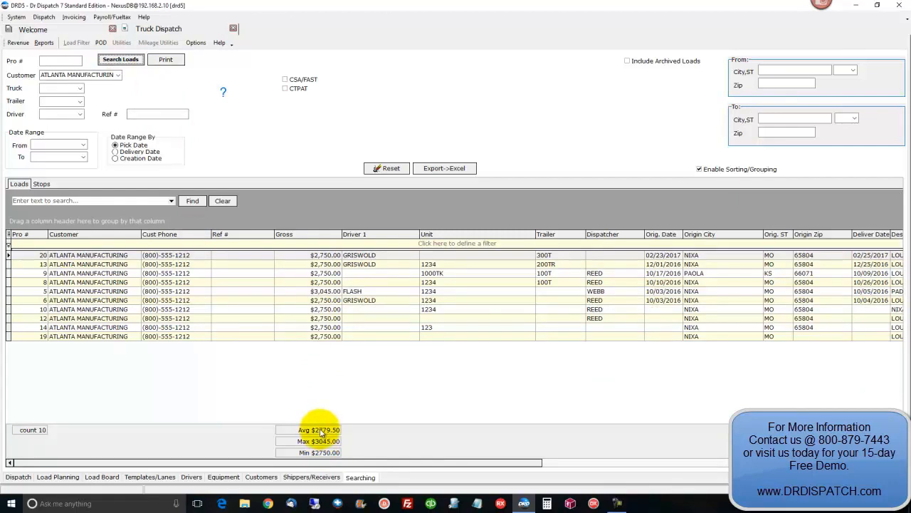
- Assign truck 3453 to the new EARP MEATS load in Dispatch and set its origin/deadhead location to SPF, MO
{"action": "left_click", "coordinate": [18, 478]}
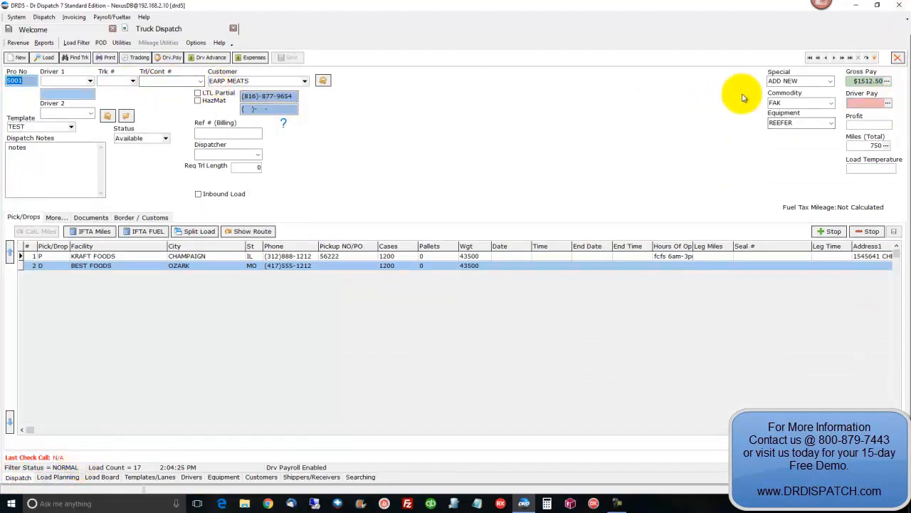
{"action": "left_click", "coordinate": [131, 80]}
{"action": "left_click", "coordinate": [131, 80]}
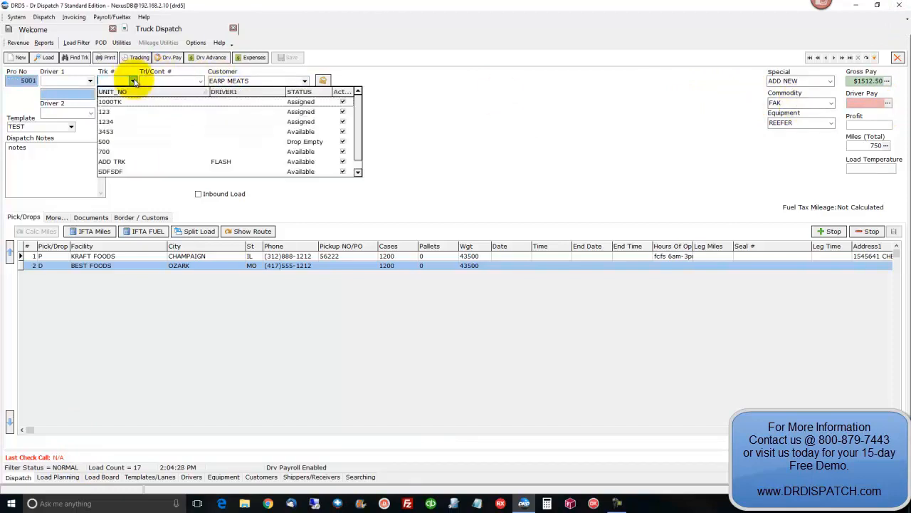
{"action": "left_click", "coordinate": [126, 123]}
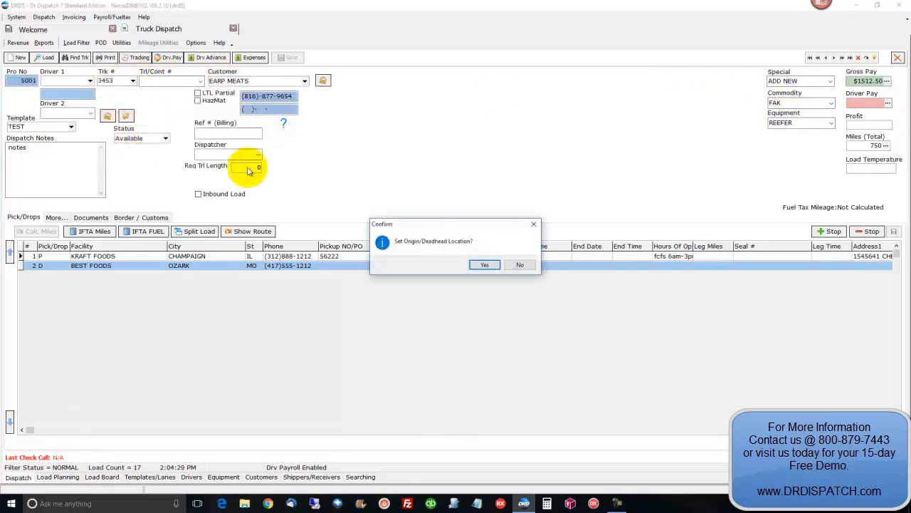
{"action": "left_click", "coordinate": [486, 265]}
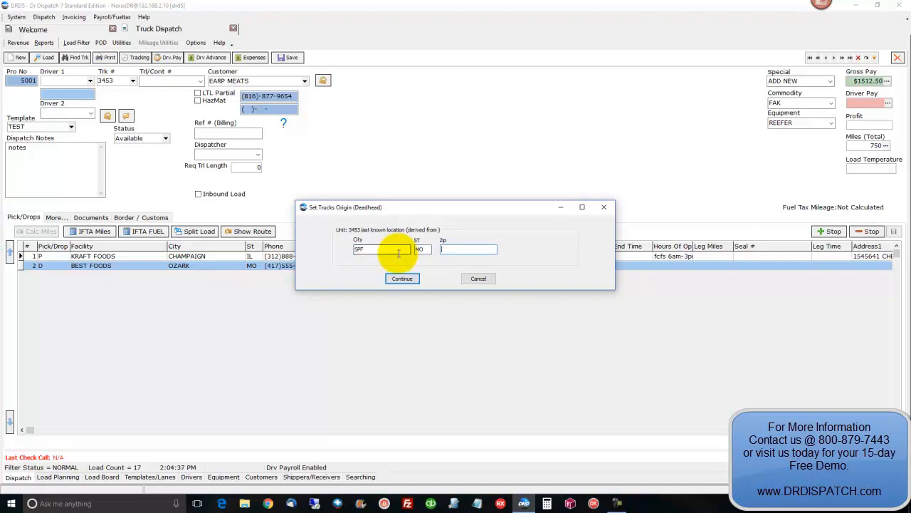
{"action": "left_click", "coordinate": [402, 278]}
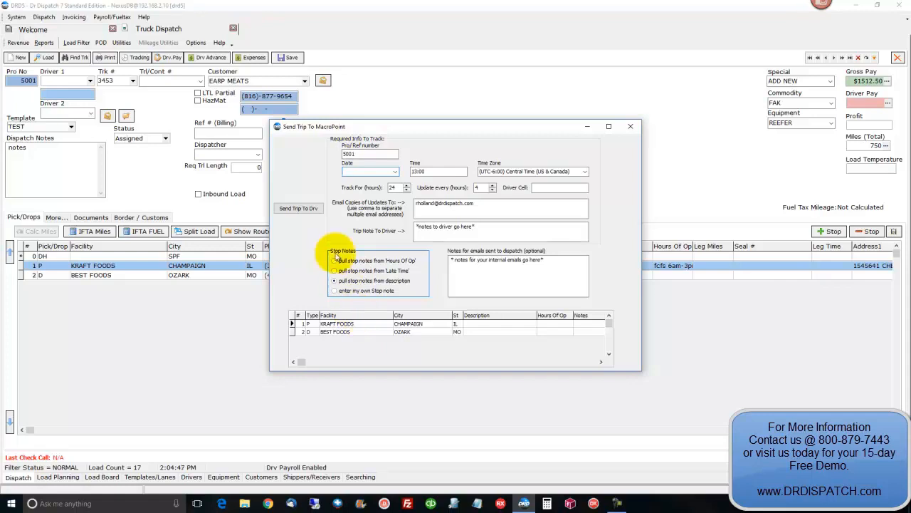
- Set the MacroPoint tracking date to 2017-02-27 and enter the driver's cell number
{"action": "left_click", "coordinate": [397, 172]}
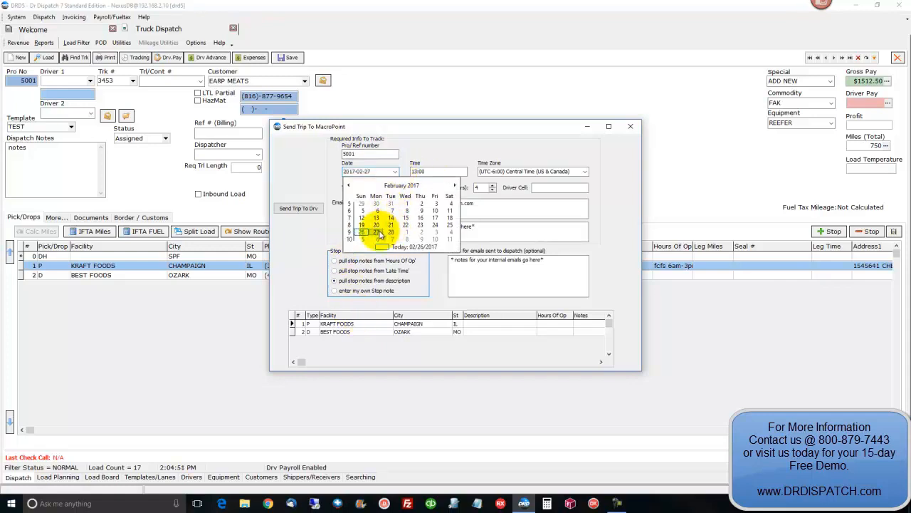
{"action": "left_click", "coordinate": [379, 230]}
{"action": "left_click", "coordinate": [565, 188]}
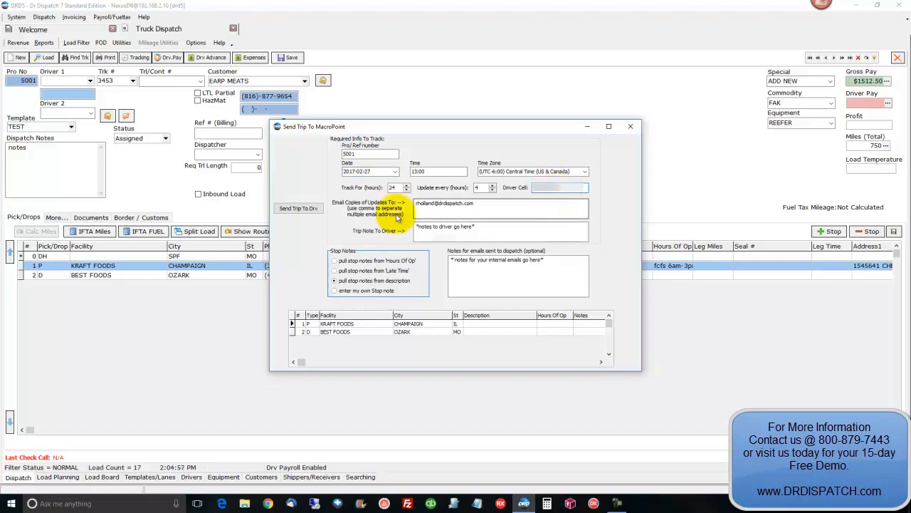
- Send the trip to the driver through MacroPoint to start tracking, and close the tracking window and all notices
{"action": "left_click", "coordinate": [299, 209]}
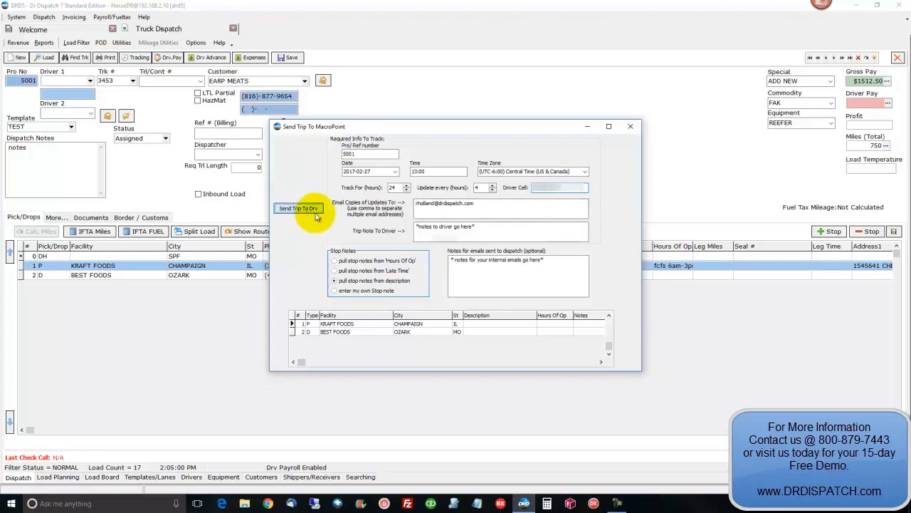
{"action": "left_click", "coordinate": [526, 265]}
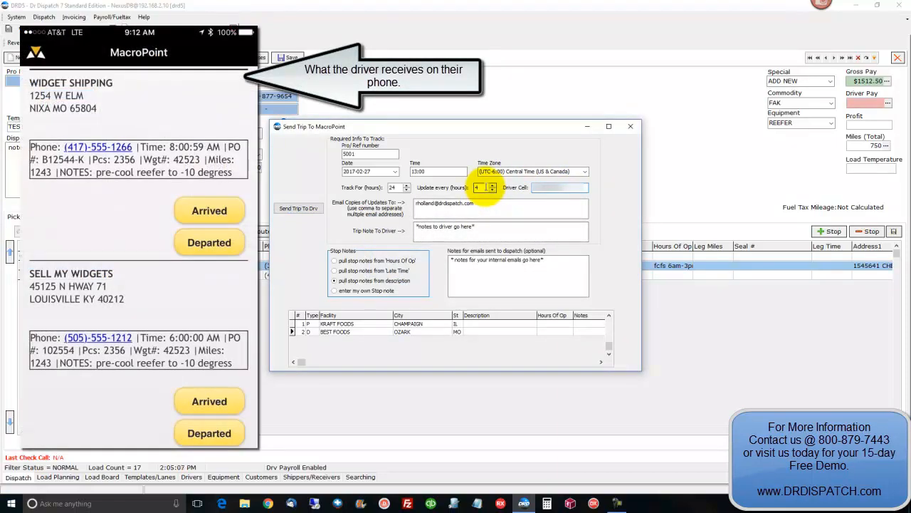
{"action": "left_click", "coordinate": [318, 208]}
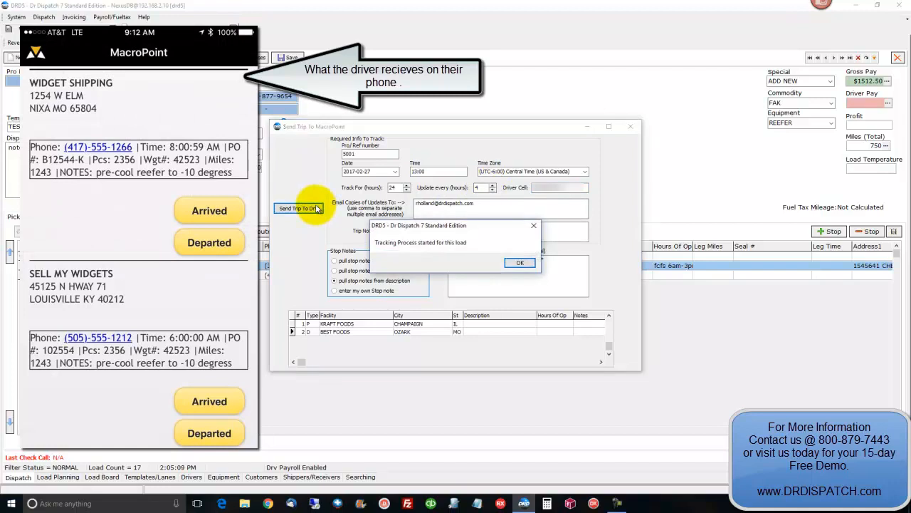
{"action": "left_click", "coordinate": [519, 263]}
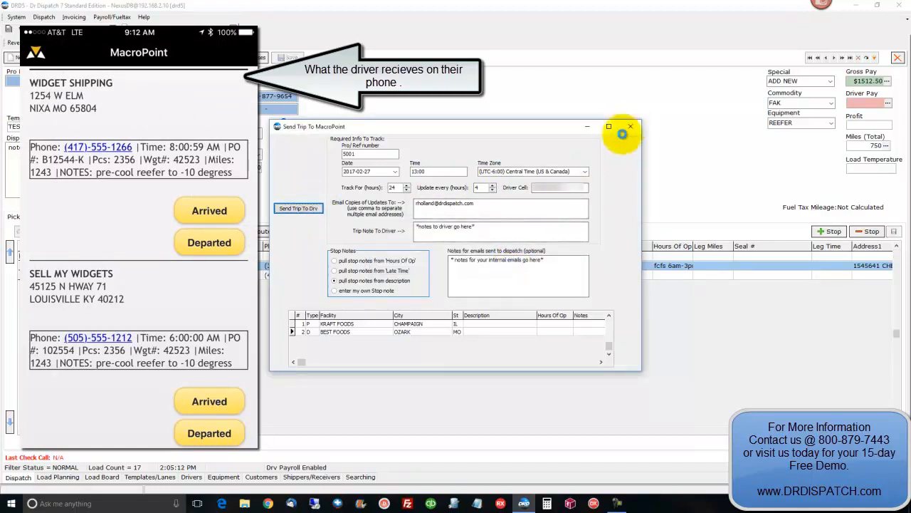
{"action": "left_click", "coordinate": [631, 128]}
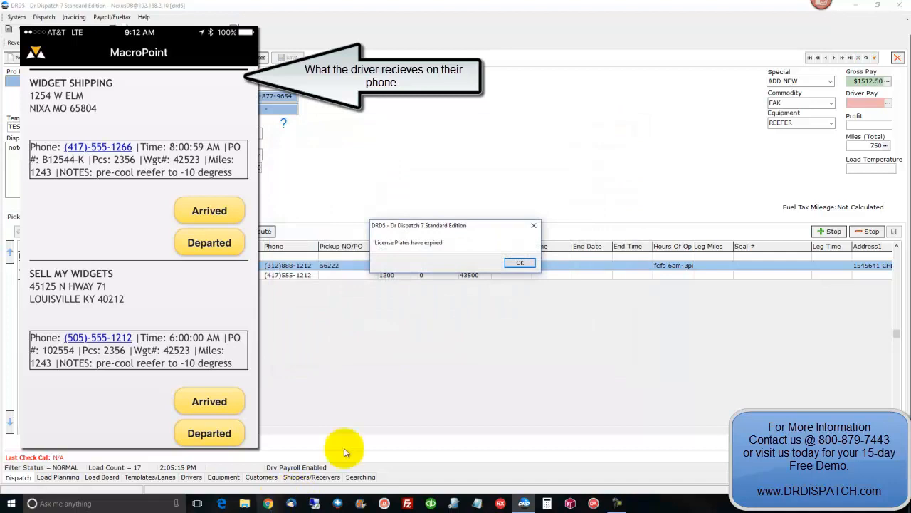
{"action": "left_click", "coordinate": [519, 264]}
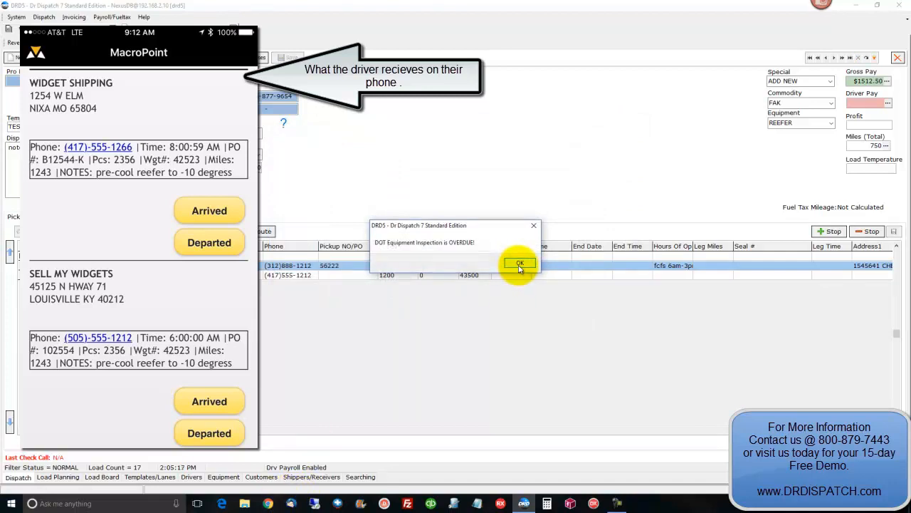
{"action": "left_click", "coordinate": [519, 263]}
{"action": "left_click", "coordinate": [121, 42]}
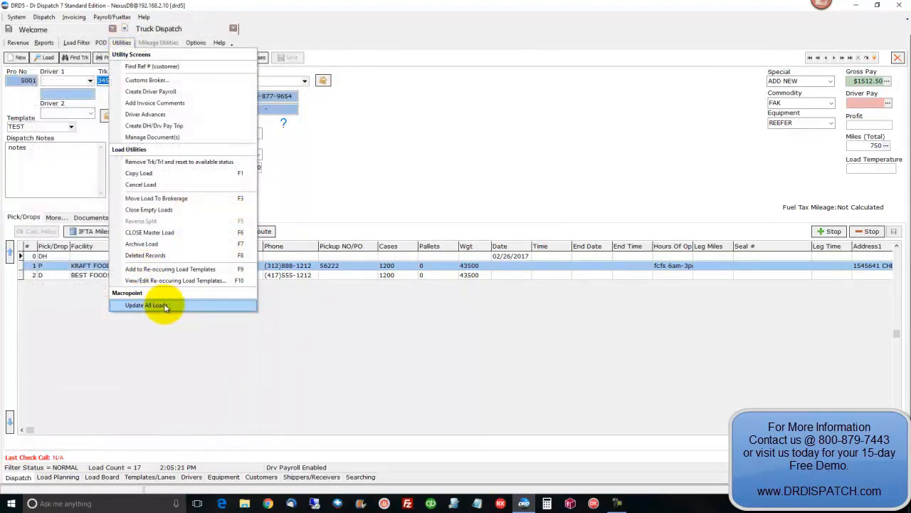
{"action": "left_click", "coordinate": [189, 366]}
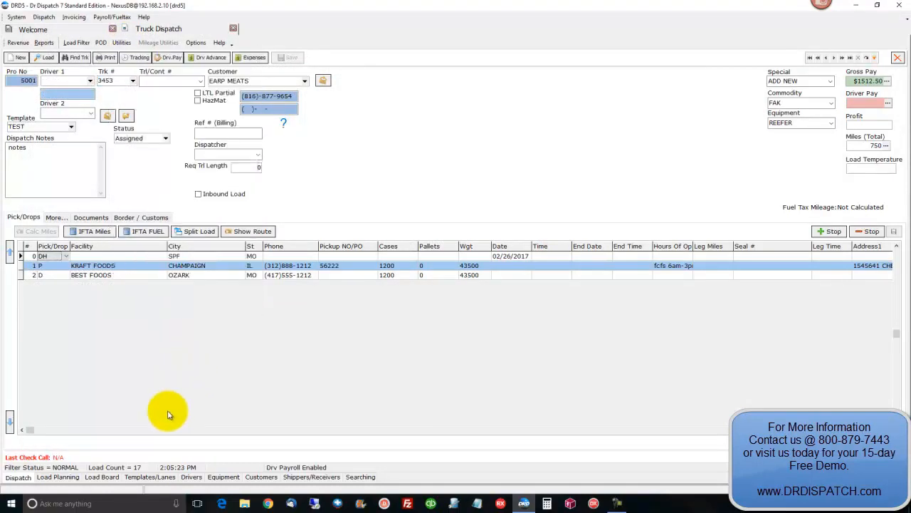
- Assign a primary driver to the EARP MEATS load and generate the driver's pay from the payroll corrections
{"action": "left_click", "coordinate": [90, 81]}
{"action": "left_click", "coordinate": [71, 112]}
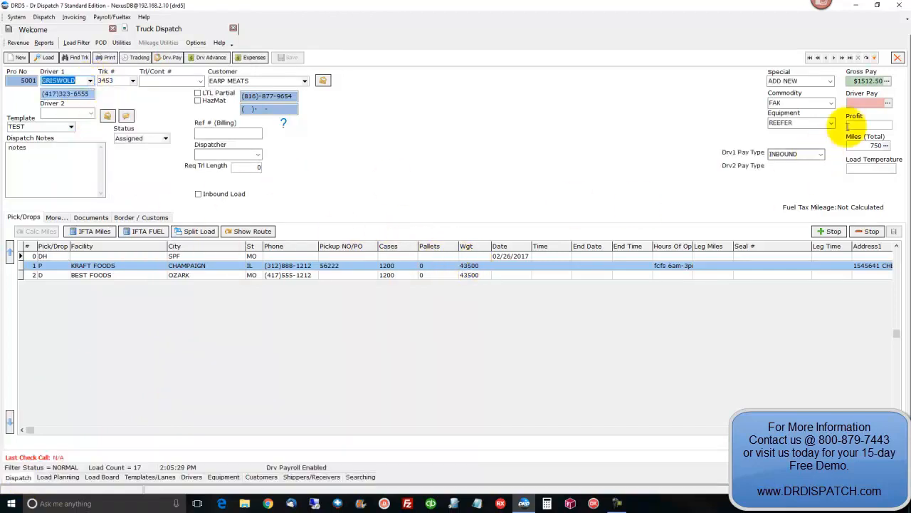
{"action": "left_click", "coordinate": [888, 103]}
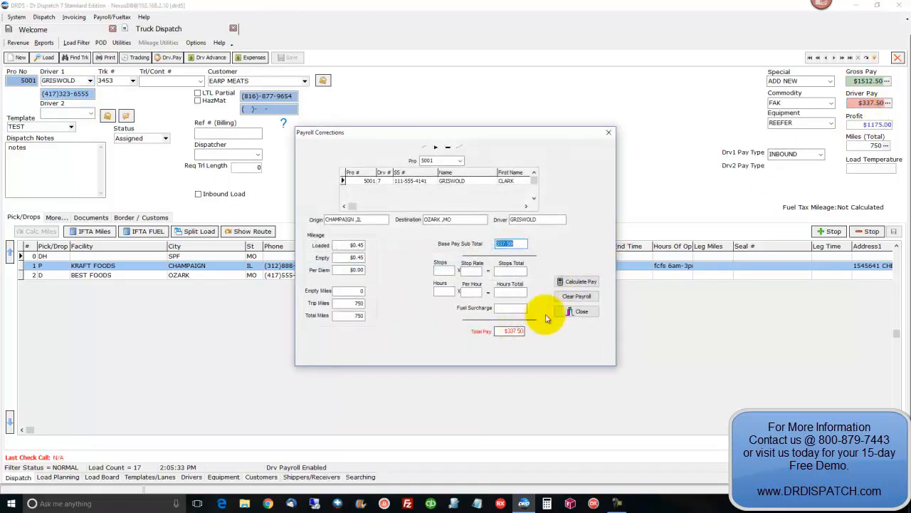
{"action": "left_click", "coordinate": [570, 313]}
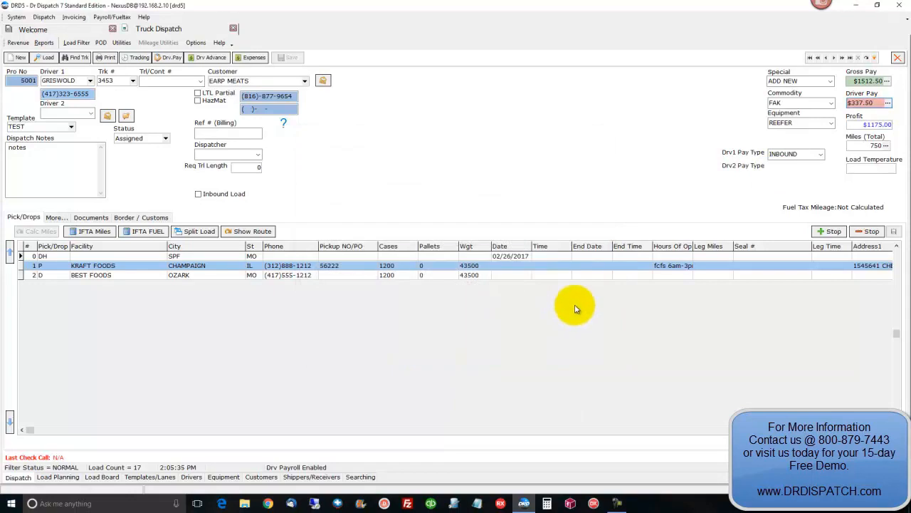
{"action": "left_click", "coordinate": [166, 140]}
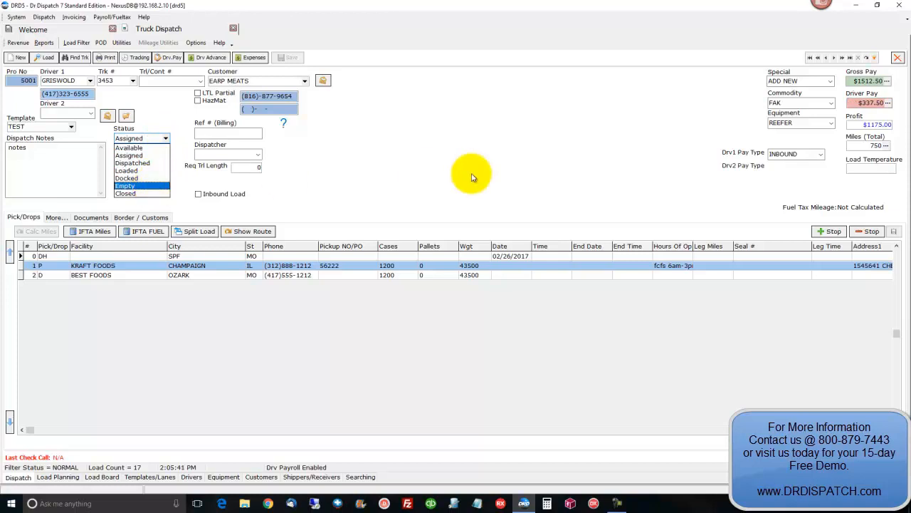
{"action": "left_click", "coordinate": [468, 177]}
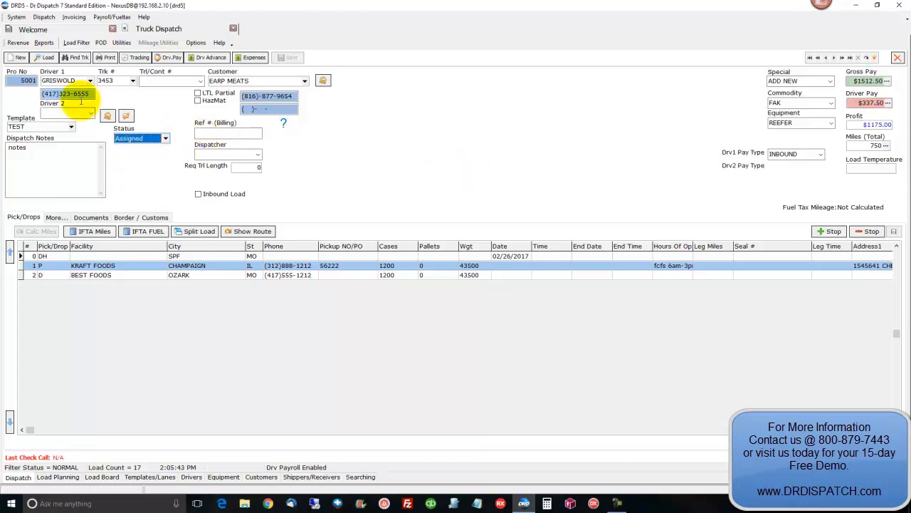
- Generate the load's driver sheet as a simple-text email to review its recipient and stop details, and close the email unsent
{"action": "left_click", "coordinate": [102, 58]}
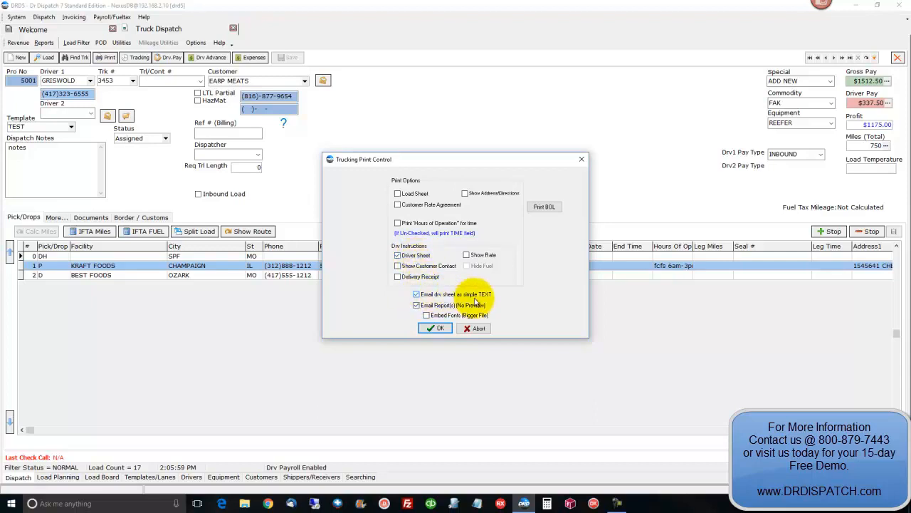
{"action": "left_click", "coordinate": [439, 329]}
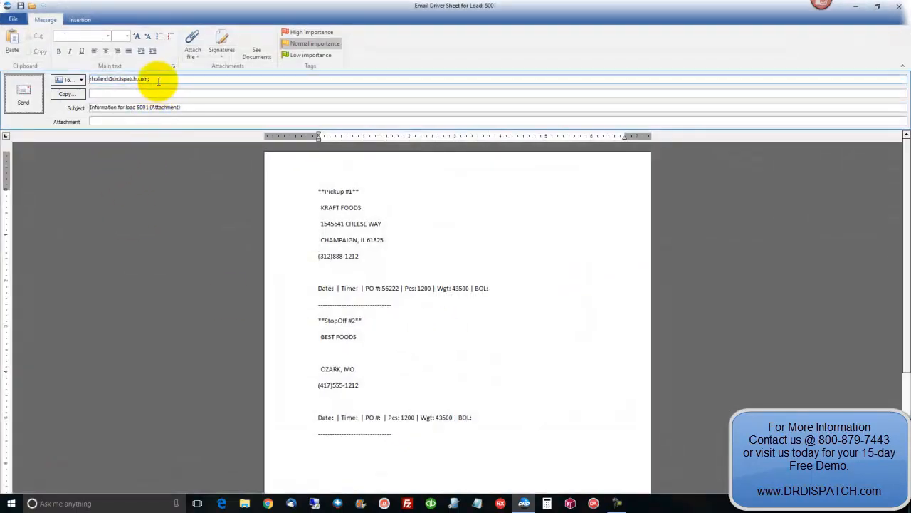
{"action": "left_click_drag", "start_coordinate": [158, 80], "coordinate": [31, 77]}
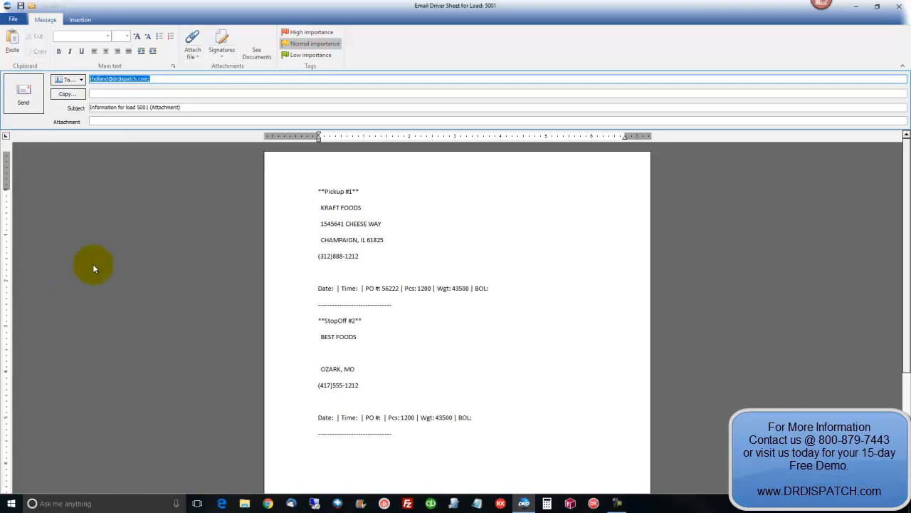
{"action": "left_click_drag", "start_coordinate": [318, 191], "coordinate": [363, 191]}
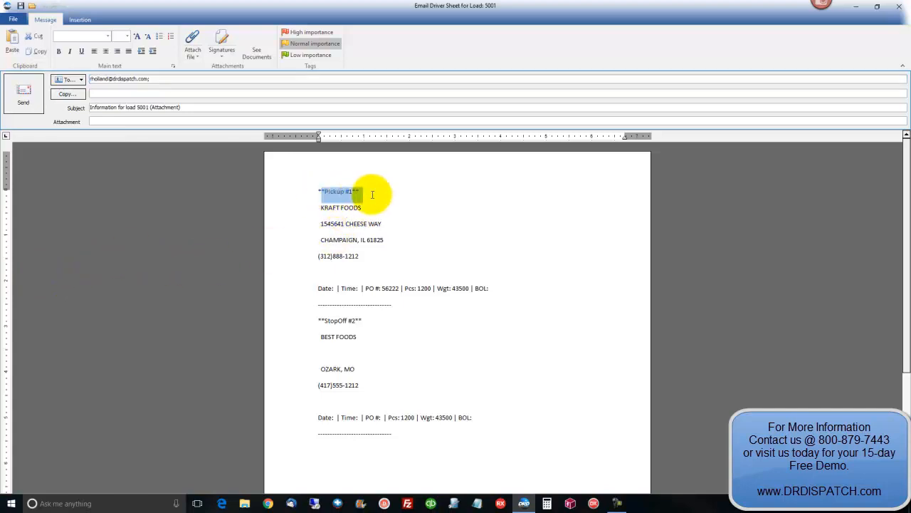
{"action": "scroll", "coordinate": [375, 225], "scroll_direction": "down", "scroll_amount": 1}
{"action": "scroll", "coordinate": [376, 225], "scroll_direction": "down", "scroll_amount": 1}
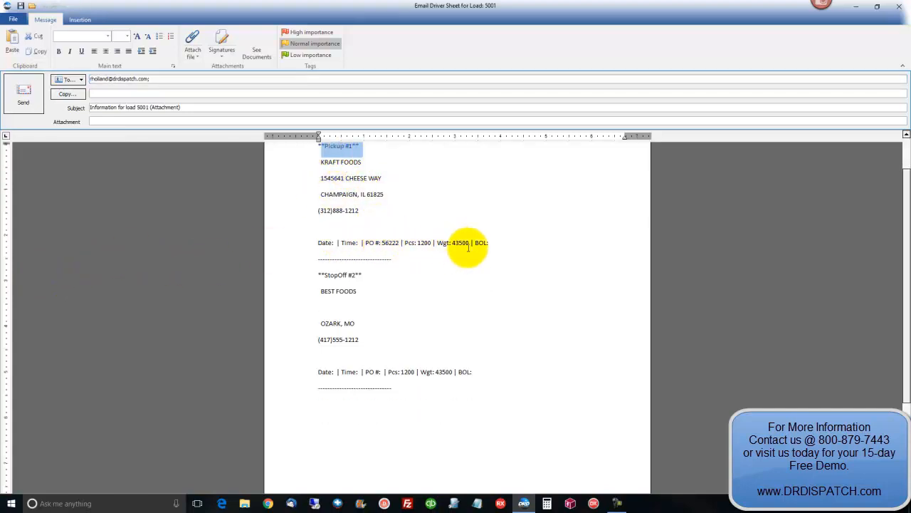
{"action": "scroll", "coordinate": [350, 200], "scroll_direction": "up", "scroll_amount": 2}
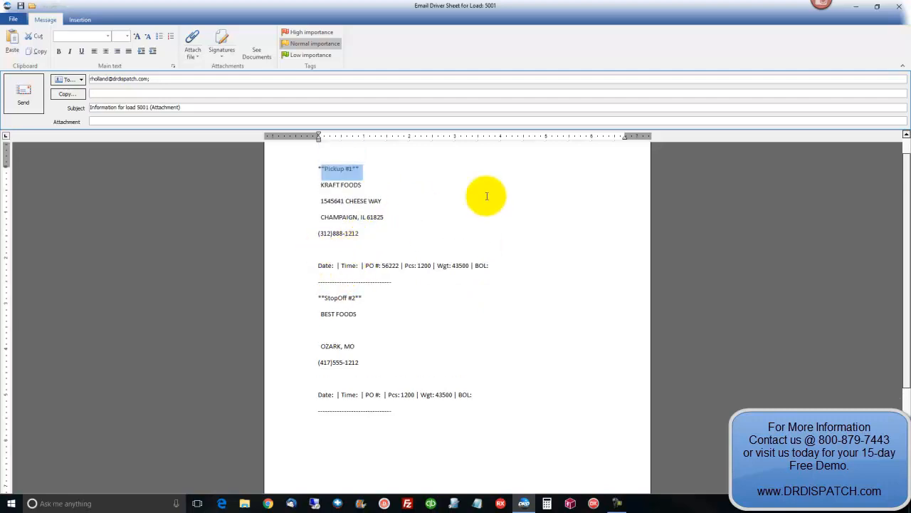
{"action": "left_click", "coordinate": [899, 6]}
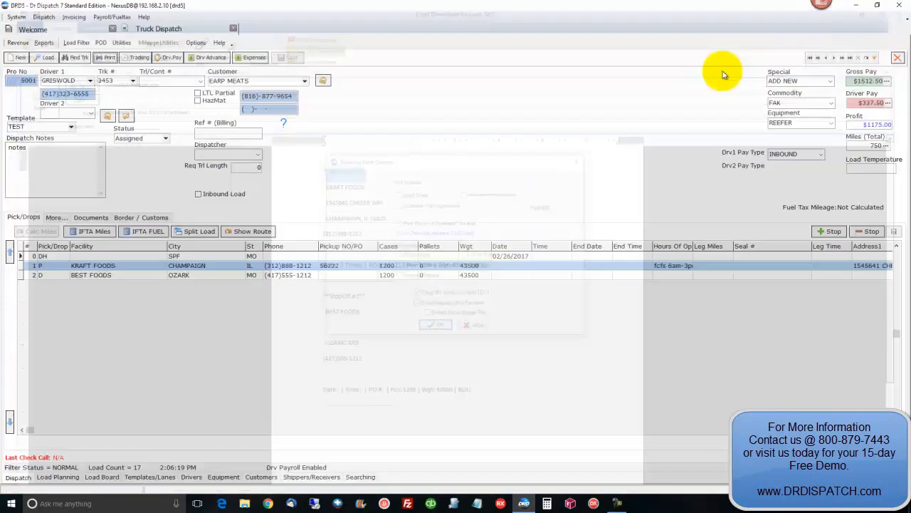